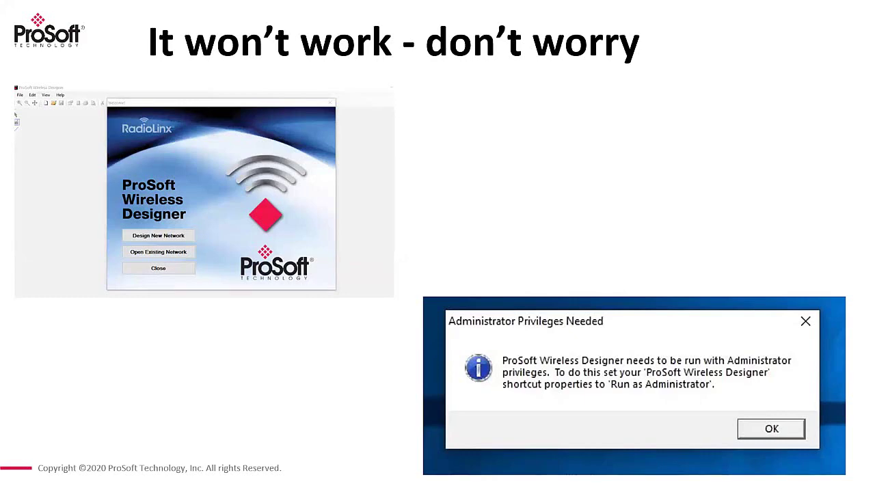
Advance the slideshow from the 'It won't work' slide to the Change properties slide.
key(Right)
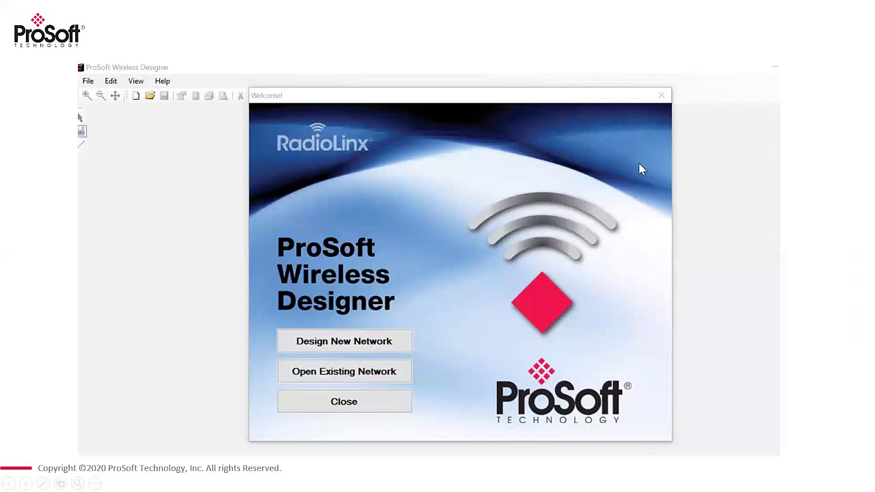
End the slideshow and add a 'Control Room' site with 2 m antenna distance and no coordinates.
right_click(642, 168)
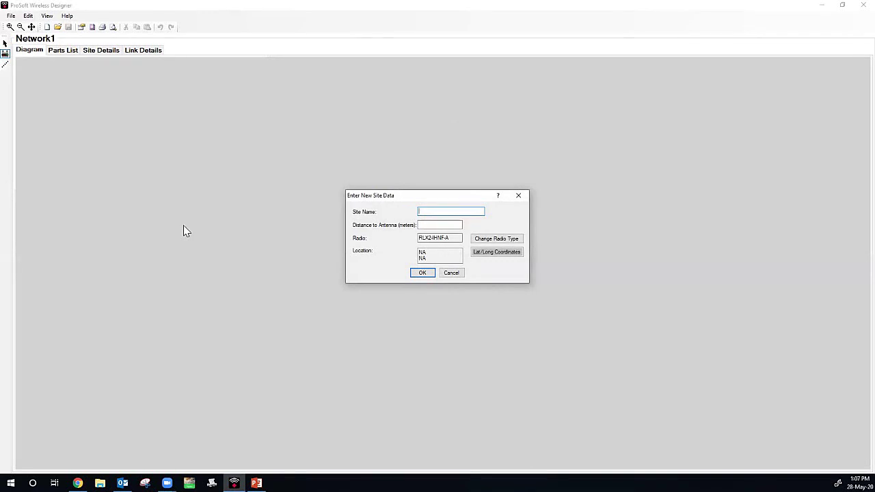
text(Control Room)
click(424, 225)
text(2)
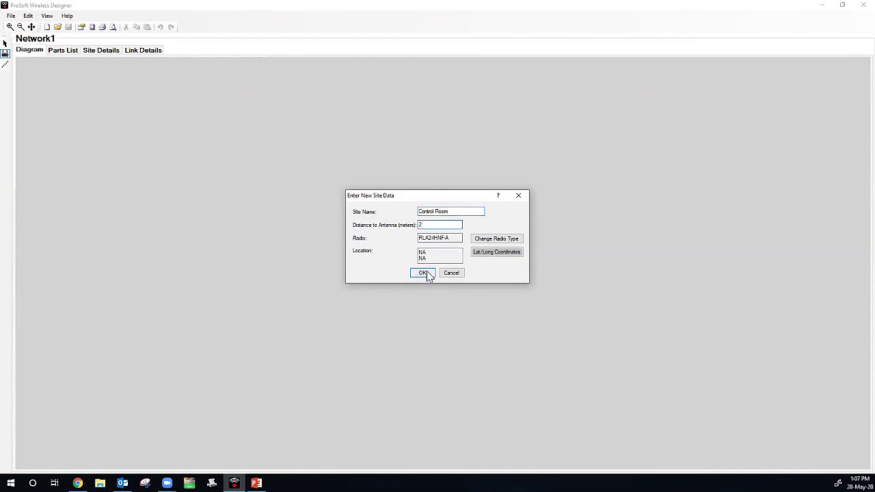
click(500, 258)
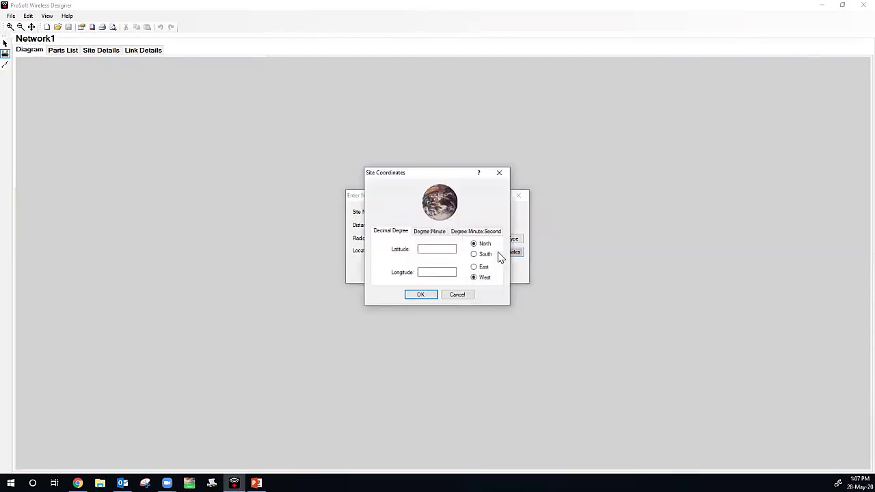
click(457, 295)
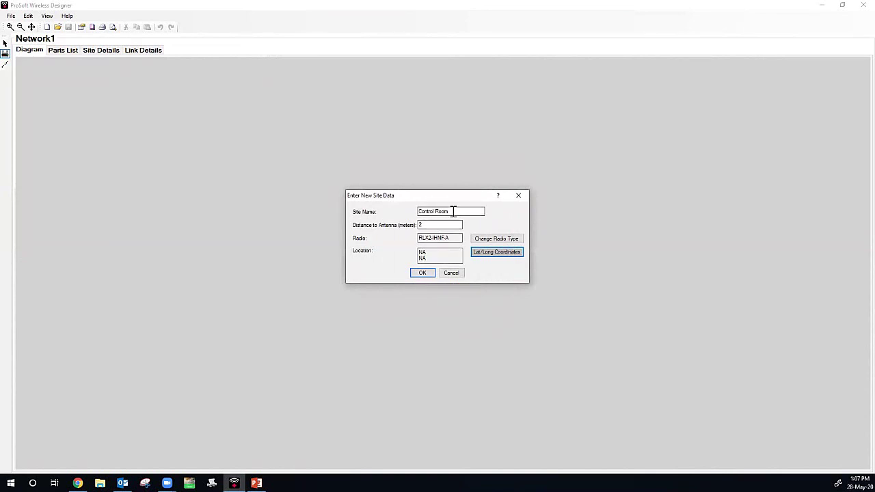
click(422, 273)
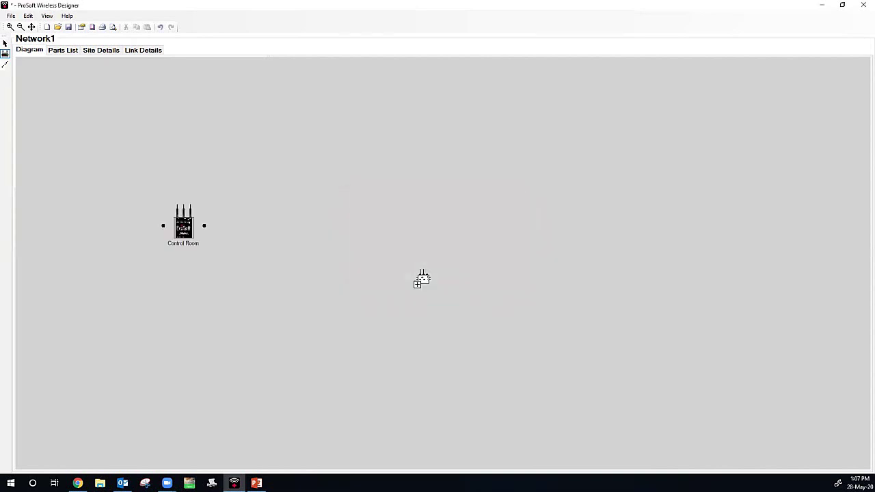
Add a 'Pump station' site with antenna distance 3.
click(351, 171)
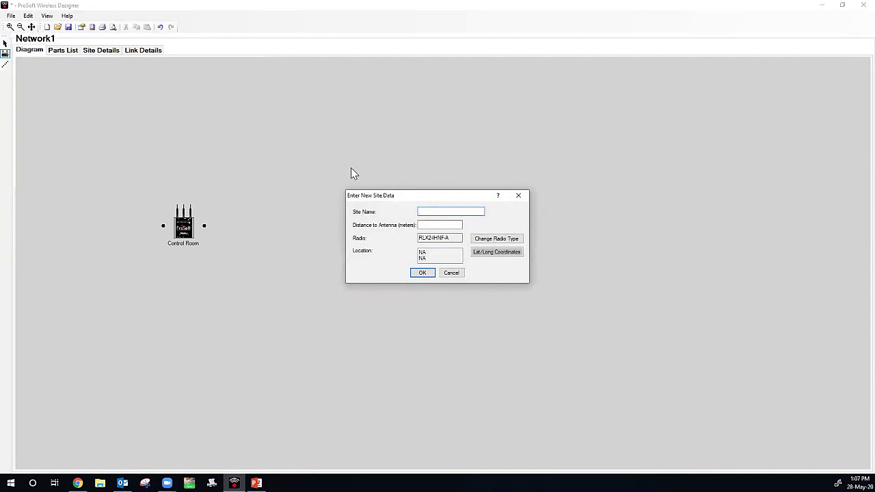
text(Pump station)
click(444, 226)
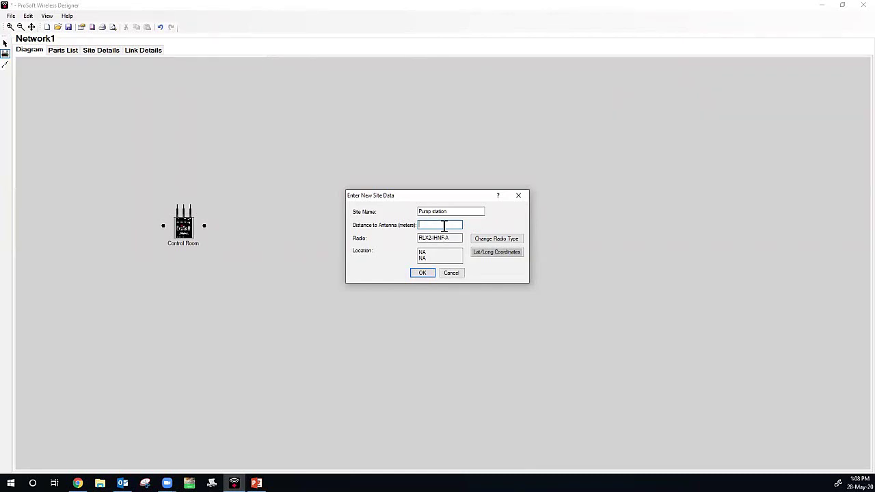
text(3)
click(428, 273)
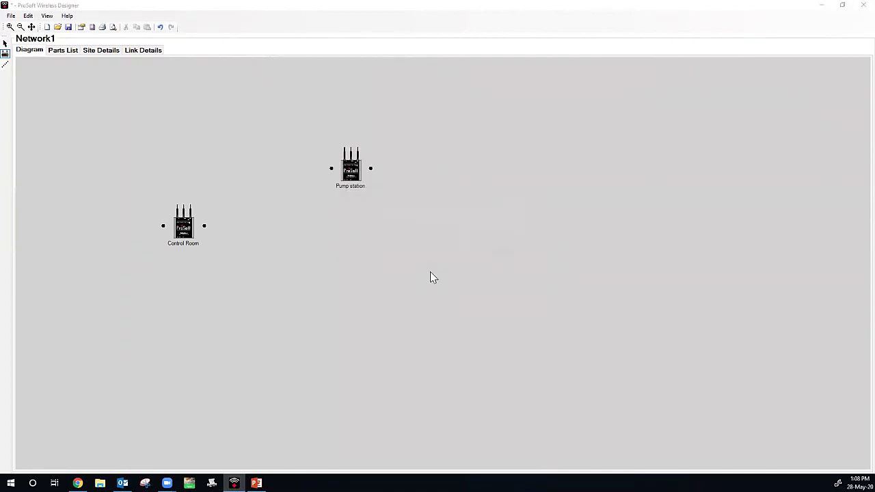
Add a 'Conveyor belt' site with antenna distance 30.
click(430, 274)
text(Co)
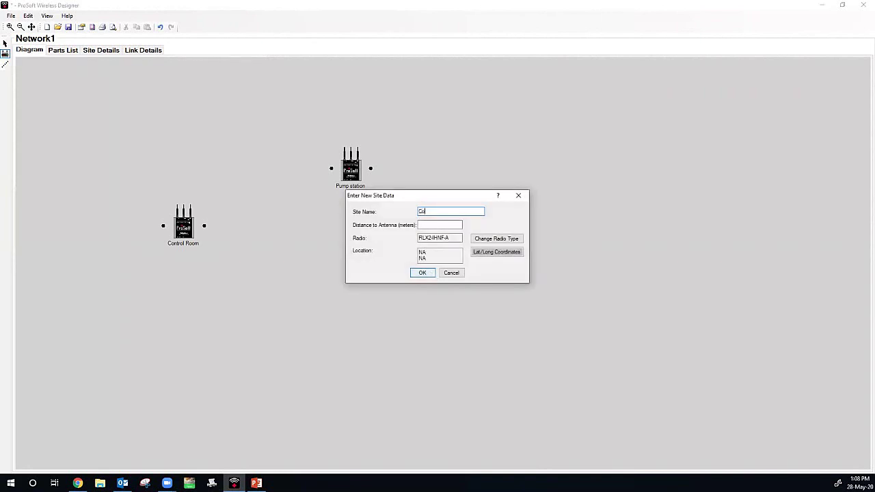
text(nveyor belt)
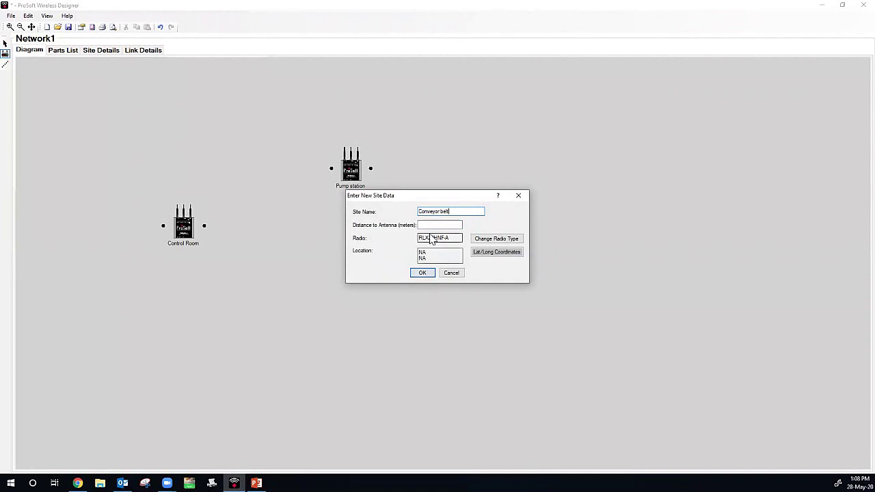
click(429, 225)
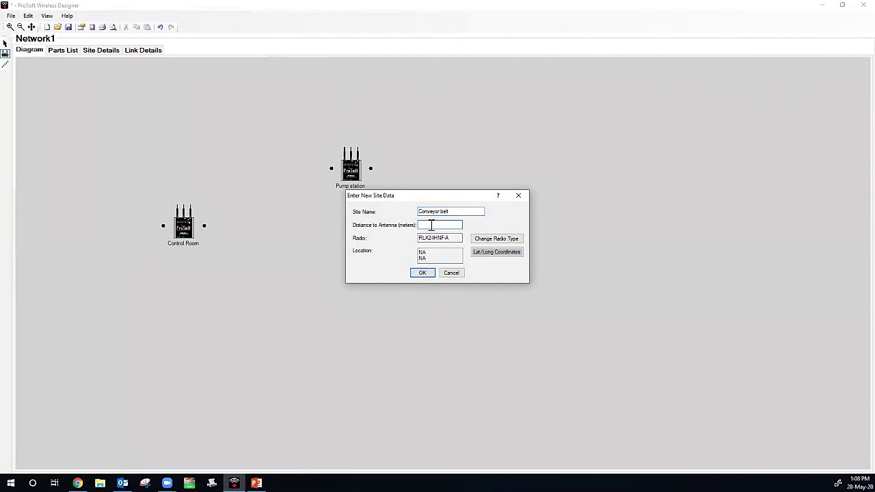
text(30)
click(423, 273)
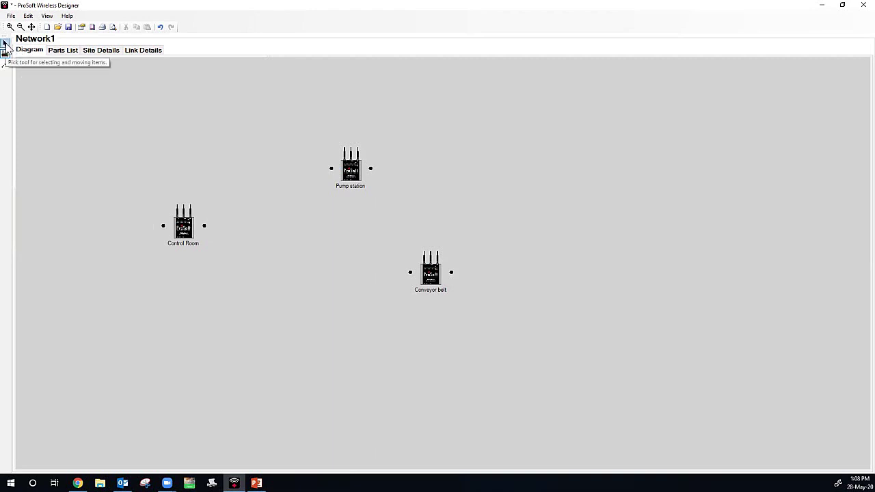
Move Conveyor belt to the far right and Pump station left, above Control Room.
click(4, 43)
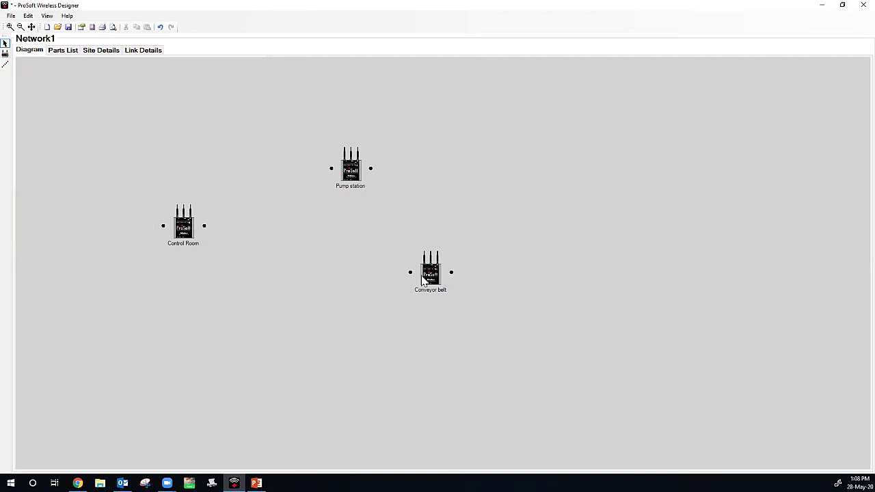
drag(432, 275, 706, 292)
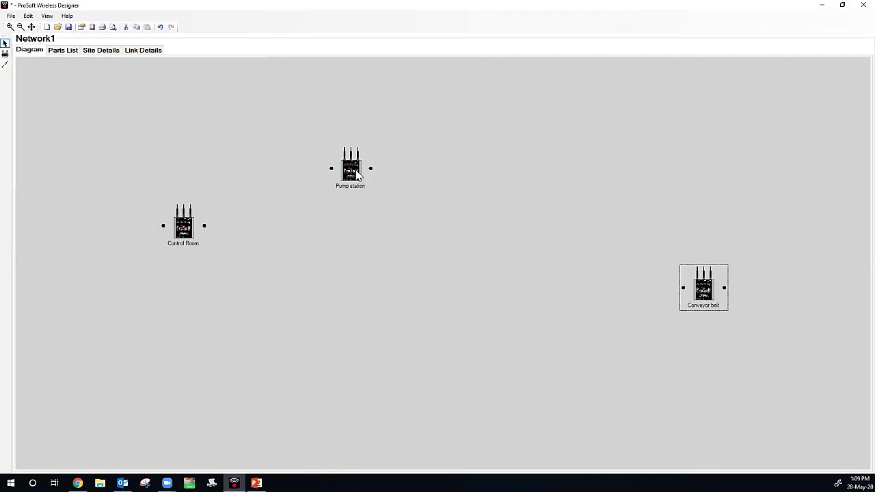
drag(350, 171, 246, 175)
drag(184, 229, 146, 243)
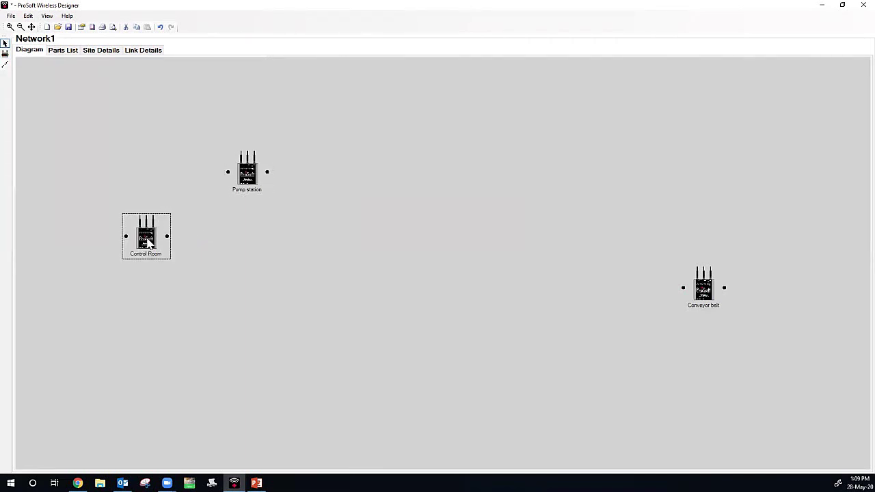
drag(703, 294, 712, 278)
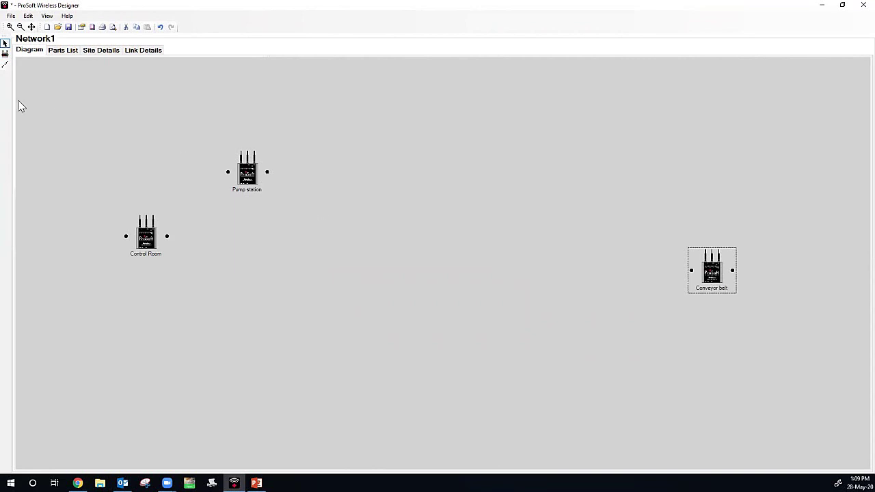
Link Control Room to Pump station at 2 km and to Conveyor belt at 15 km.
click(5, 65)
drag(166, 236, 231, 178)
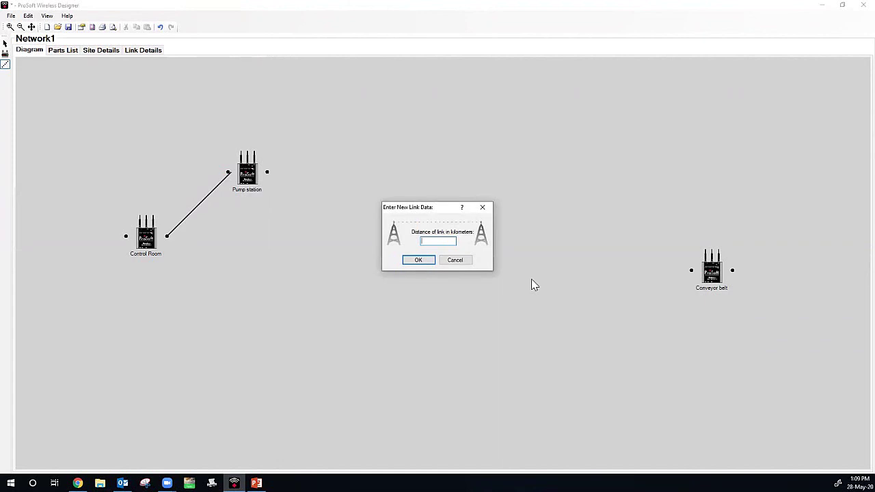
text(2)
click(419, 261)
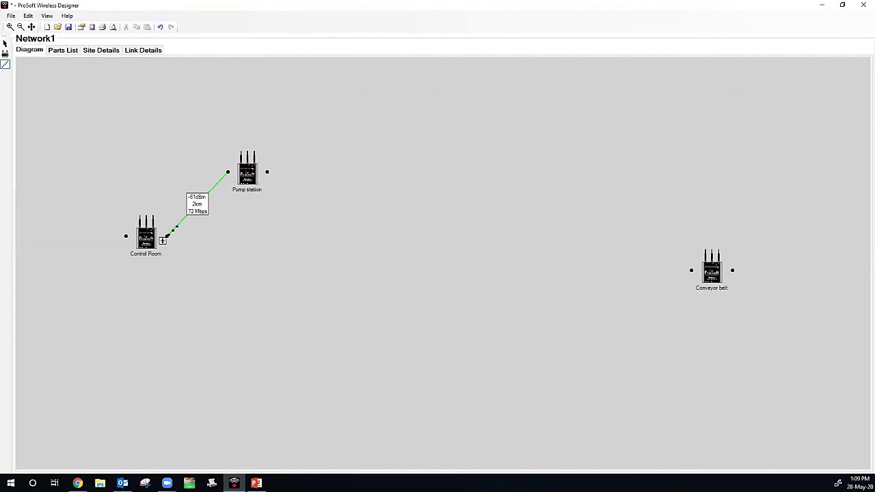
drag(163, 240, 693, 276)
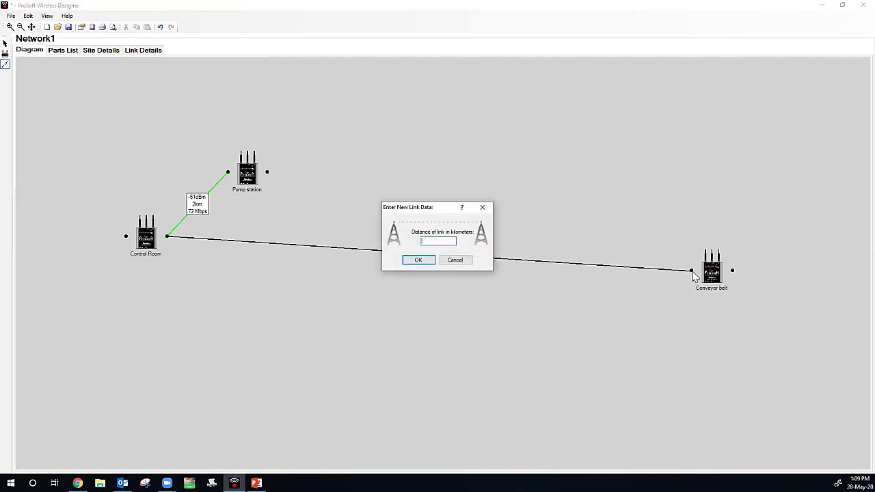
text(15)
click(419, 260)
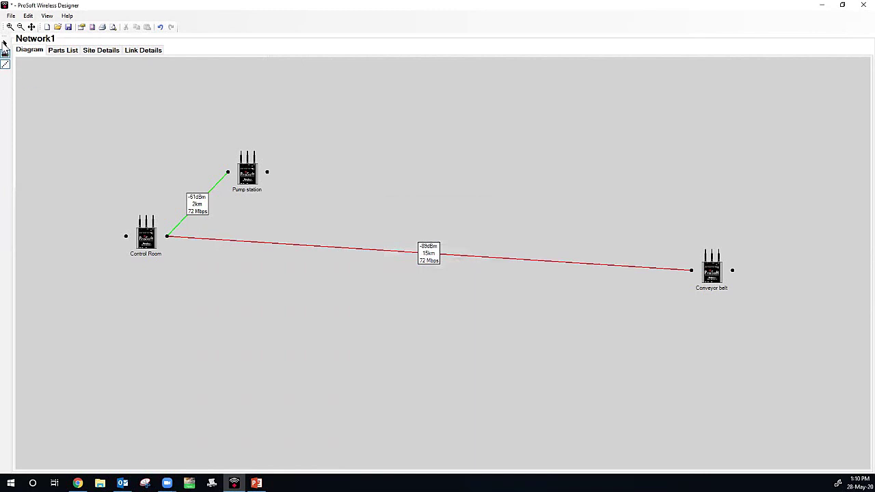
Move the Conveyor belt site slightly upward and select it.
click(5, 44)
drag(717, 279, 722, 250)
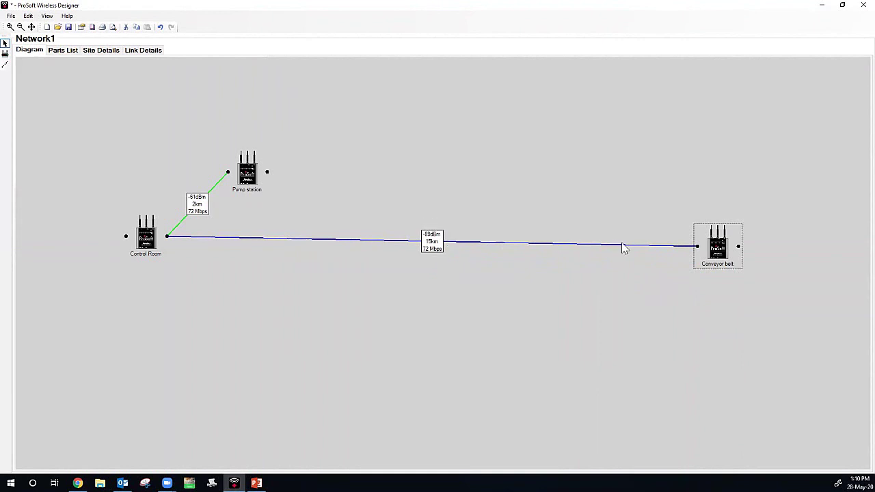
click(720, 255)
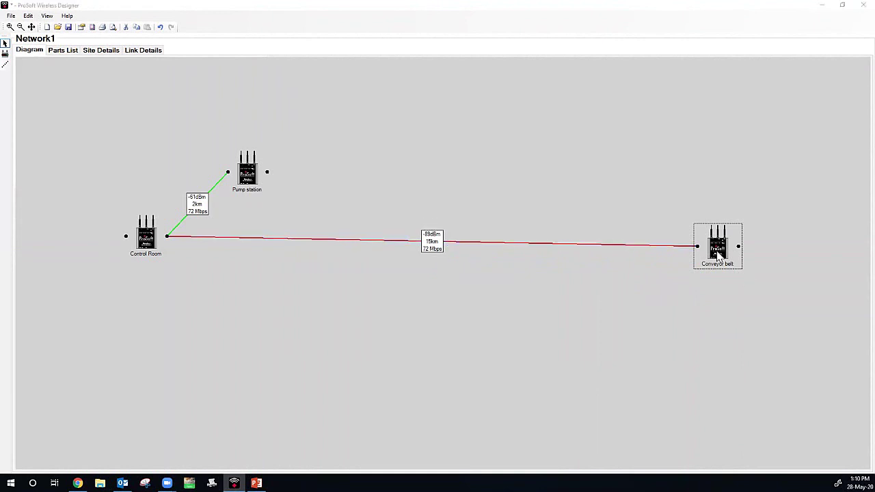
Set the Conveyor belt site's frequency range to 2400 - 2483.5 MHz.
double_click(719, 255)
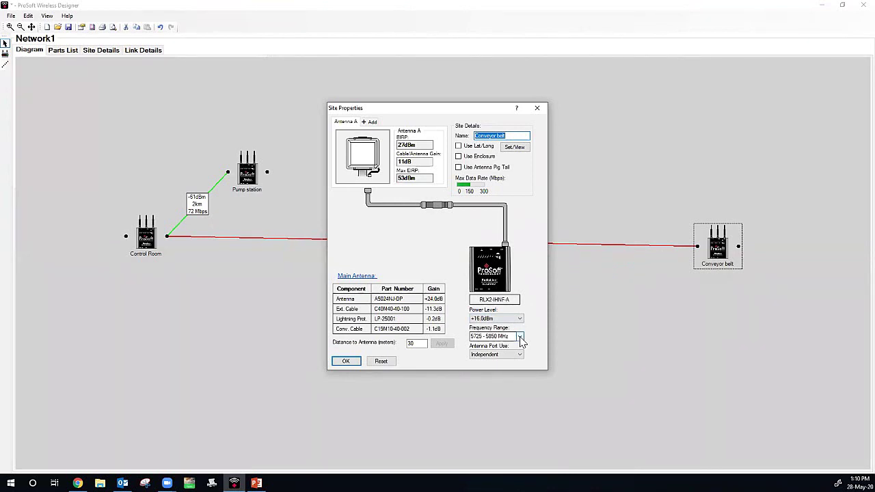
click(520, 337)
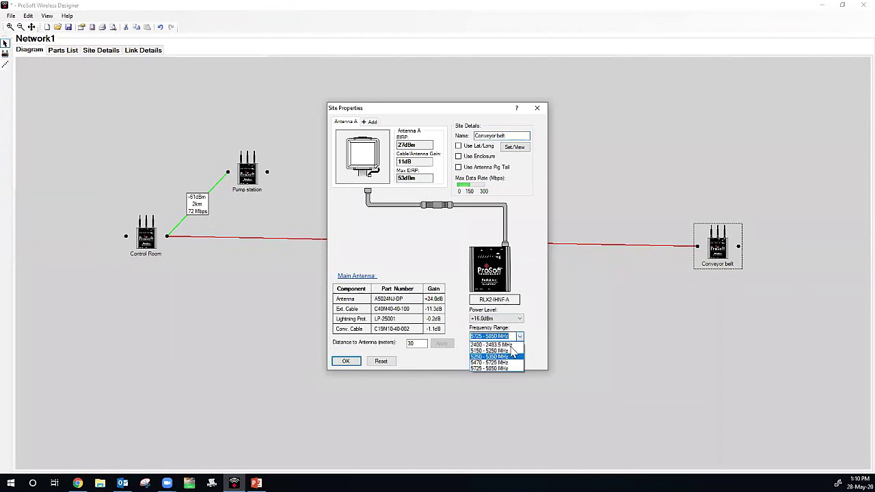
click(513, 345)
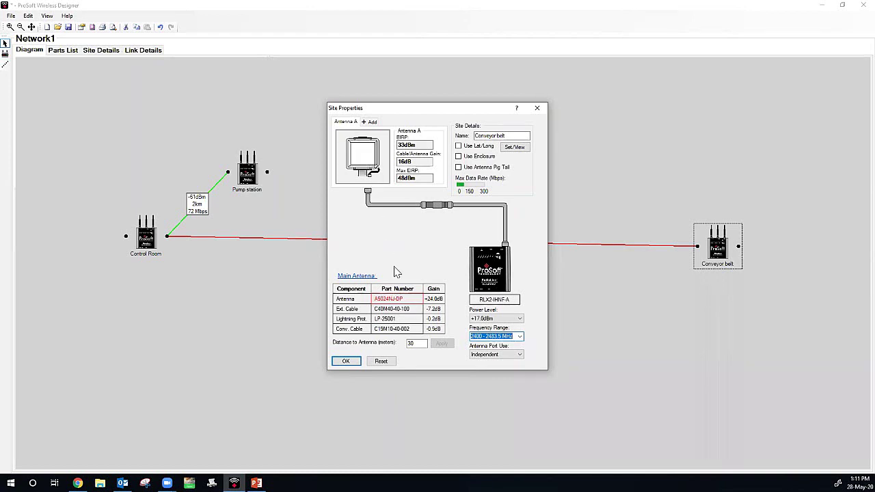
Change Conveyor belt's main antenna to the 24 dB A2424NJ-DB parabolic.
double_click(399, 299)
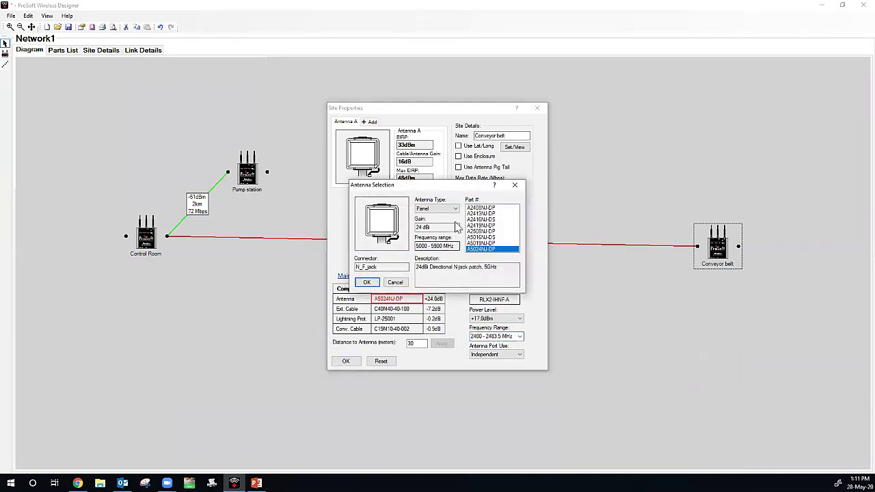
click(456, 210)
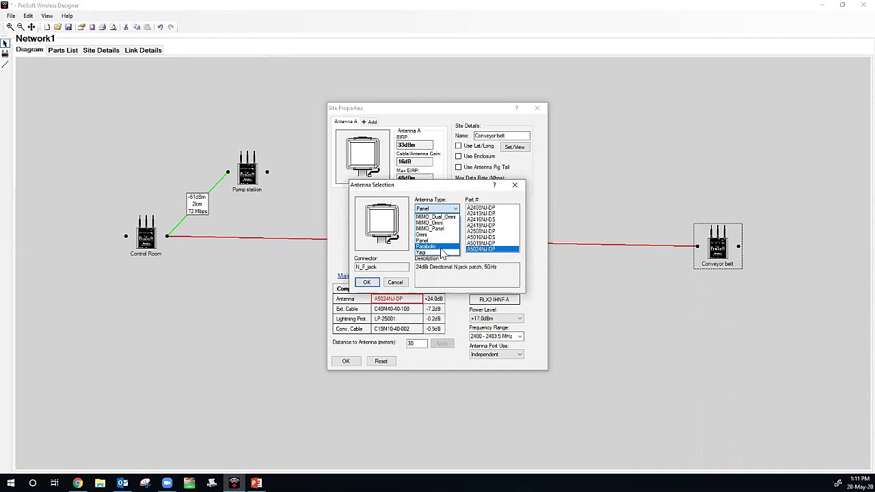
click(441, 247)
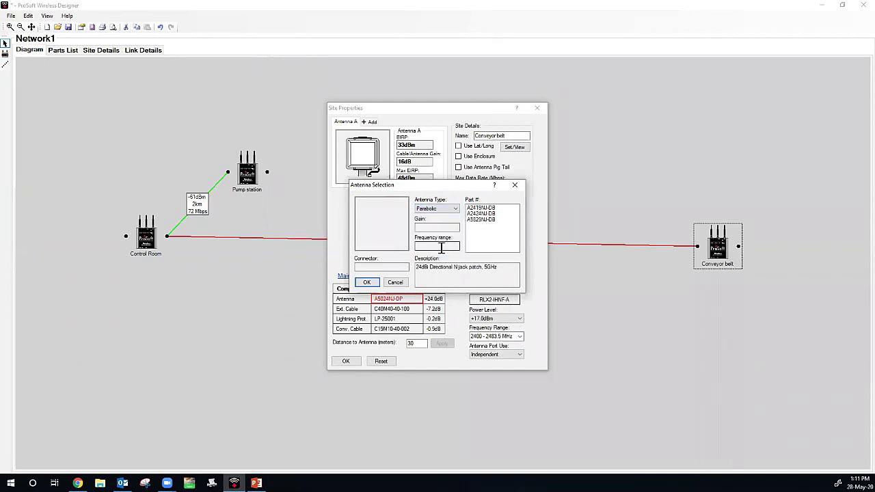
click(483, 214)
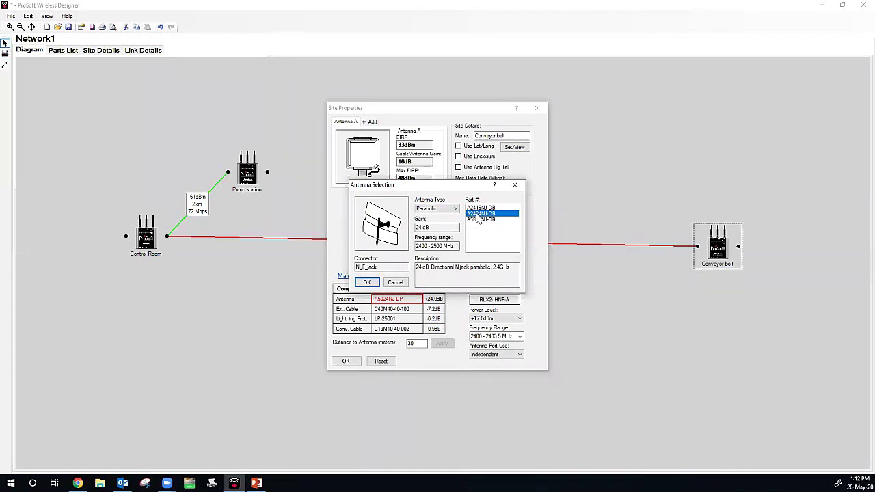
click(368, 283)
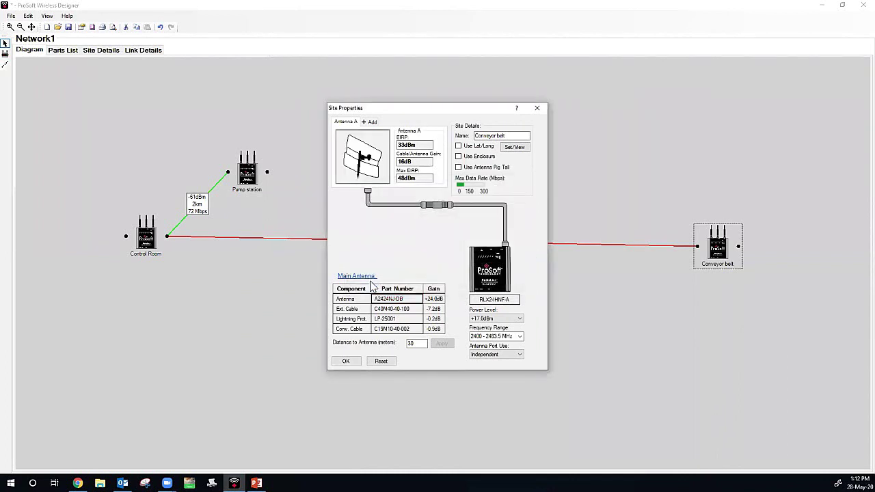
Apply and close the Conveyor belt Site Properties.
click(347, 362)
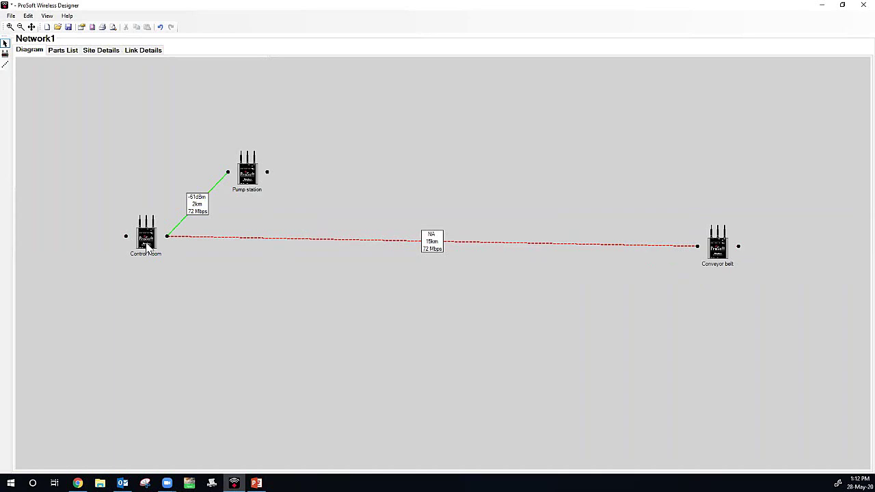
Give Control Room the 2400 - 2483.5 MHz band and a 19 dB A2419NJ-DP antenna.
double_click(147, 241)
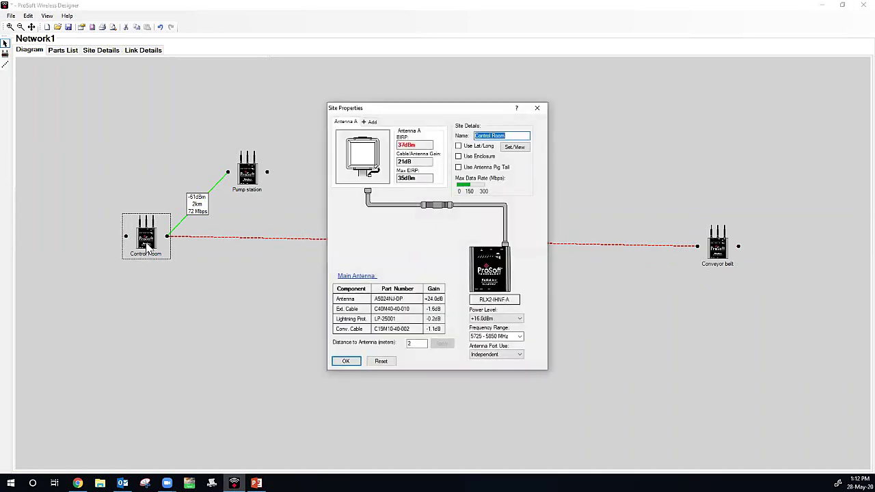
click(522, 340)
click(509, 350)
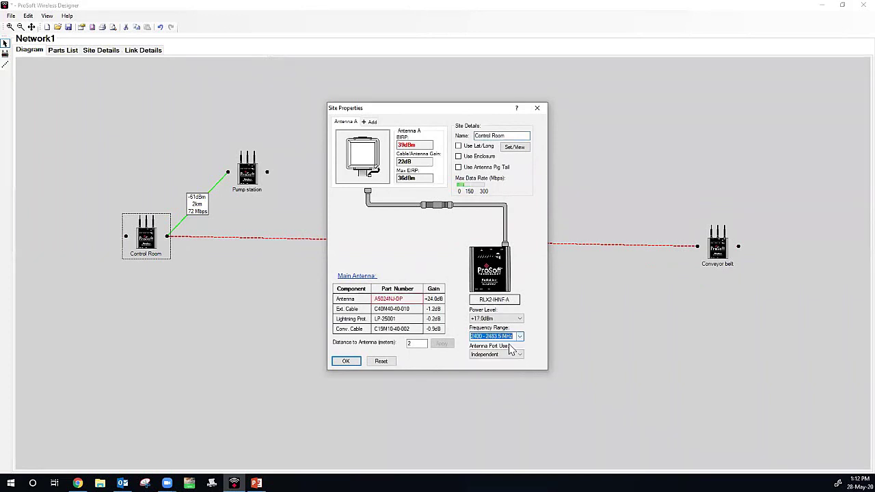
click(401, 301)
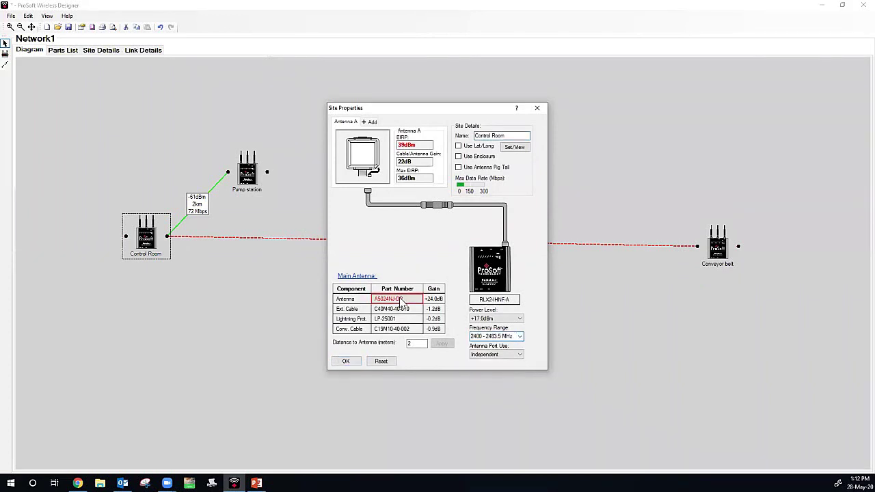
double_click(401, 301)
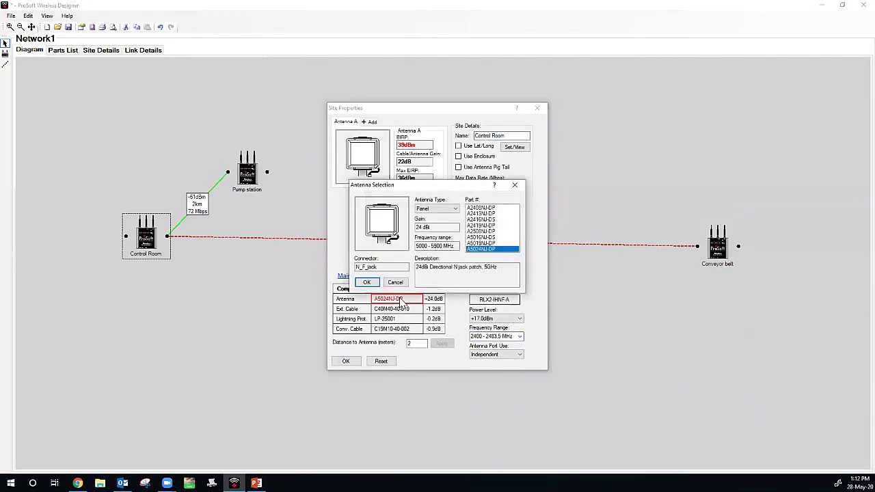
click(483, 226)
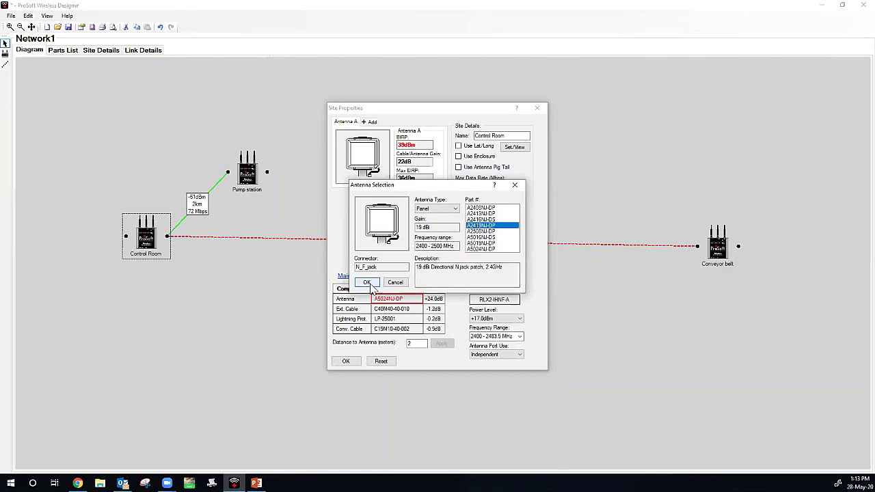
click(370, 285)
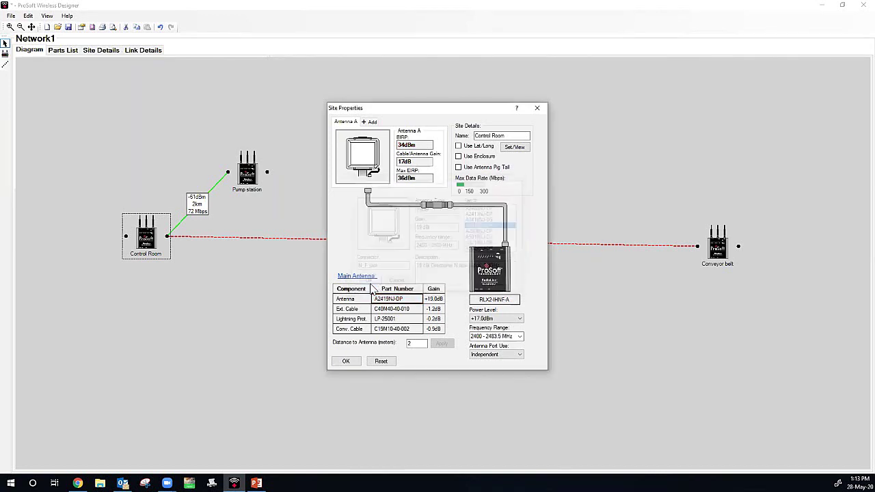
click(347, 363)
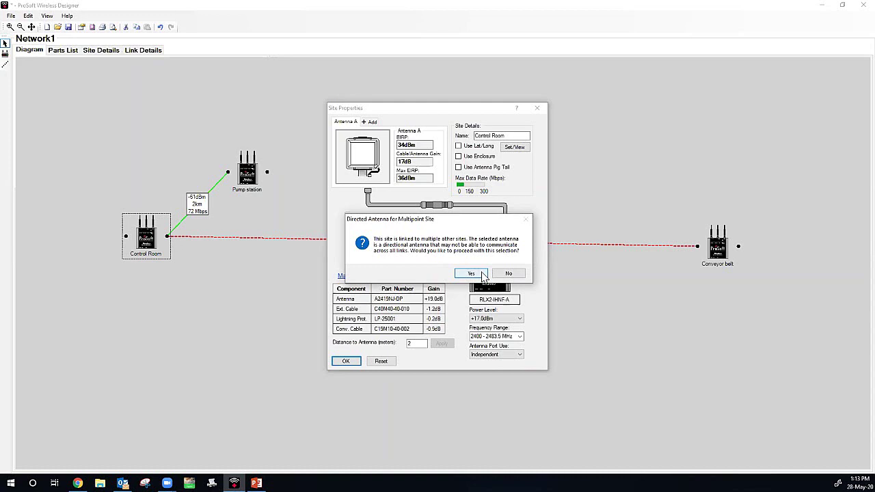
click(482, 275)
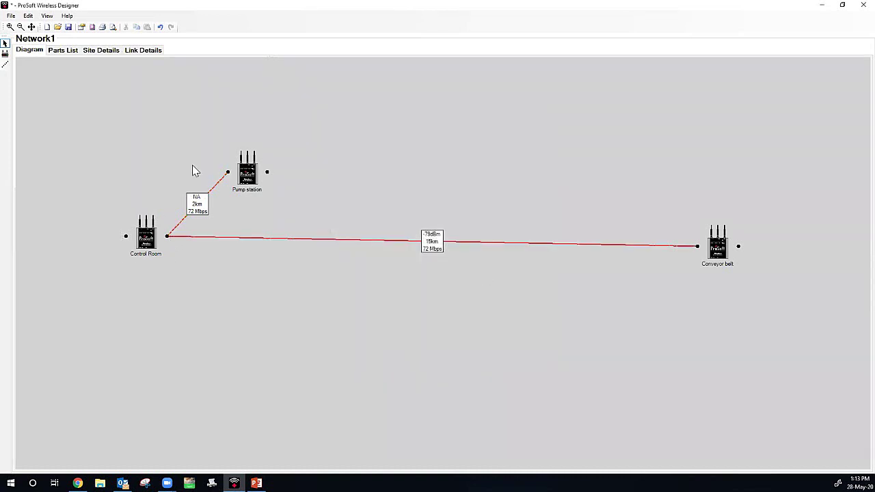
Give Pump station the 2400 - 2483.5 MHz band and the A2419NJ-DP antenna.
double_click(250, 175)
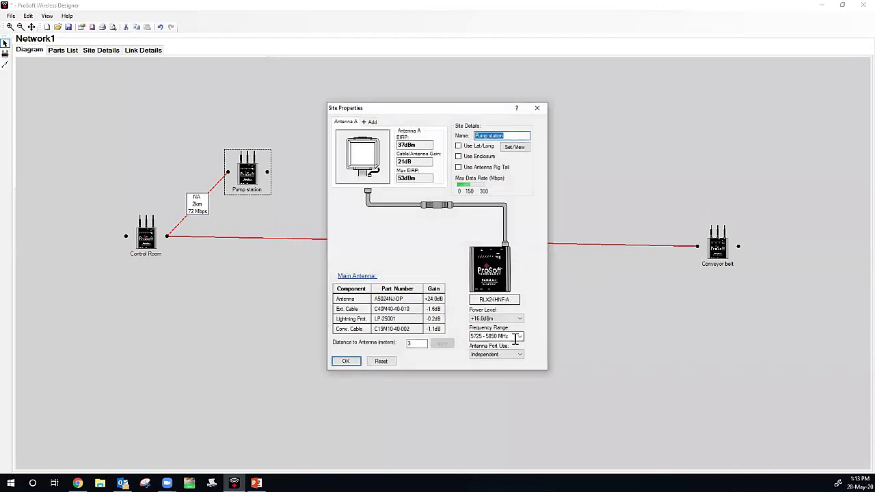
click(513, 337)
click(514, 345)
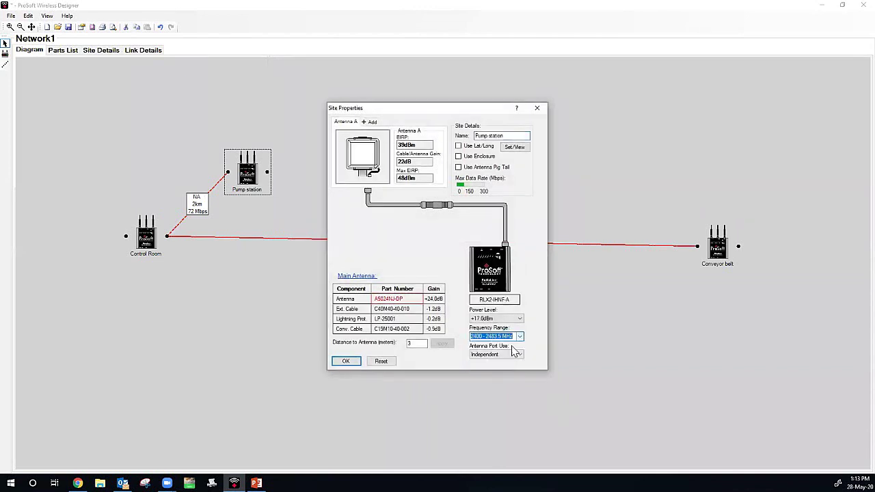
click(366, 156)
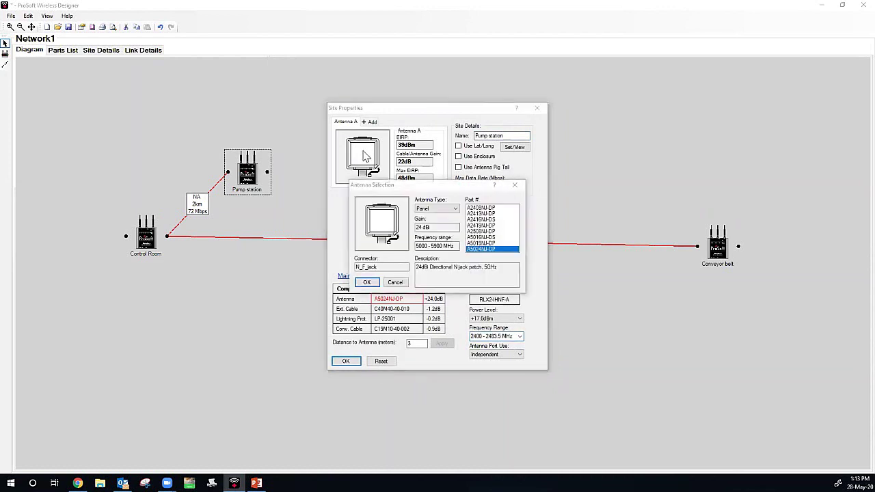
click(493, 226)
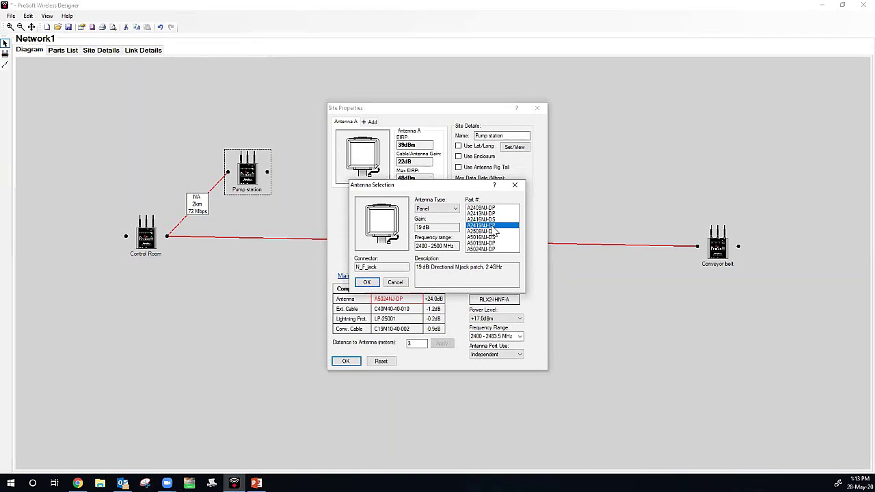
click(370, 283)
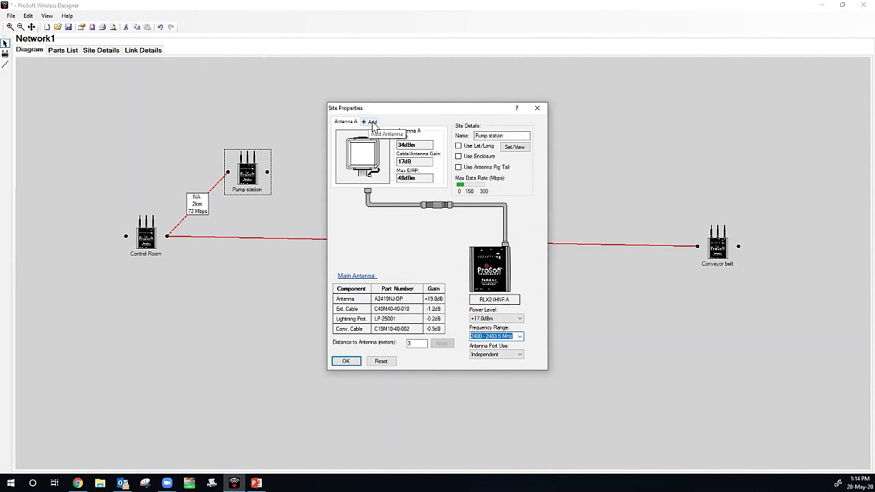
click(347, 362)
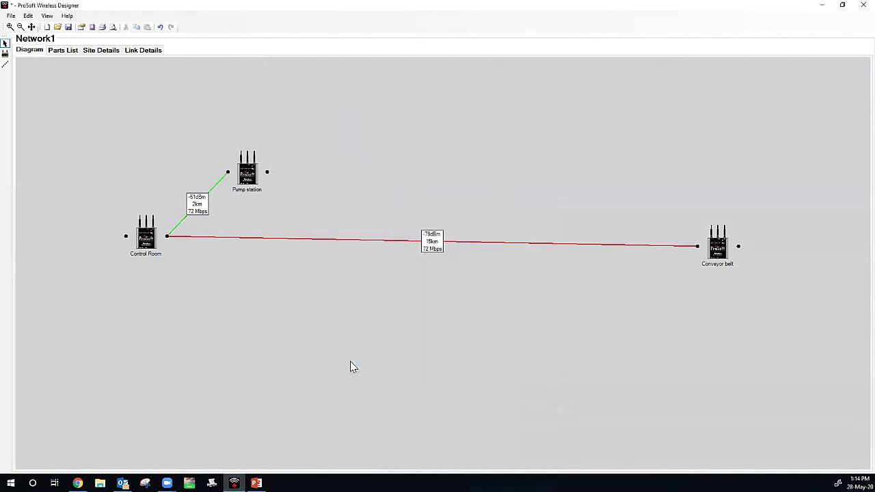
double_click(200, 211)
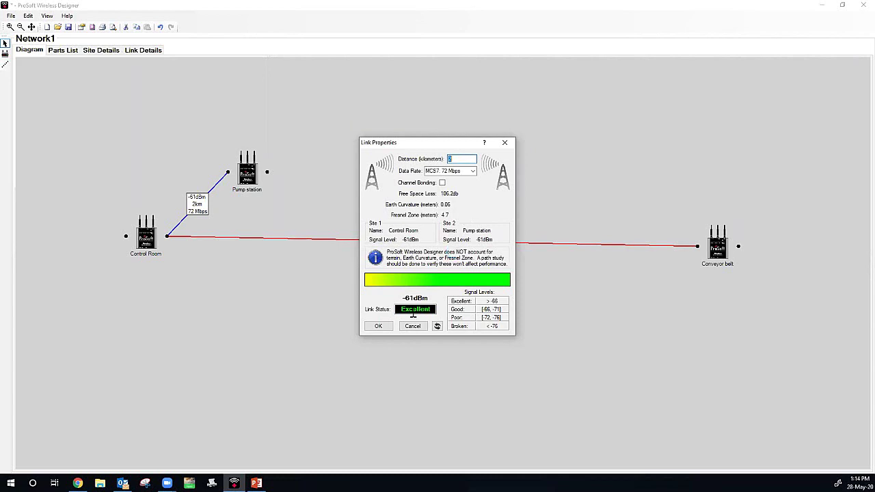
click(381, 326)
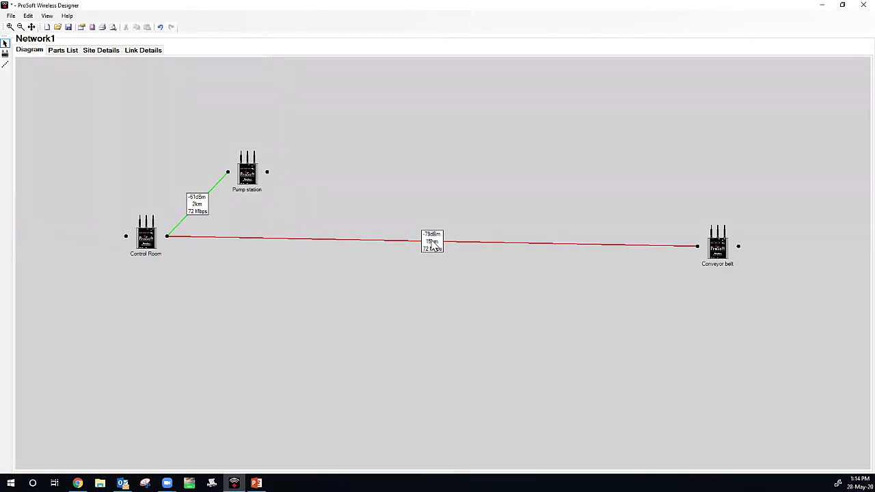
double_click(433, 246)
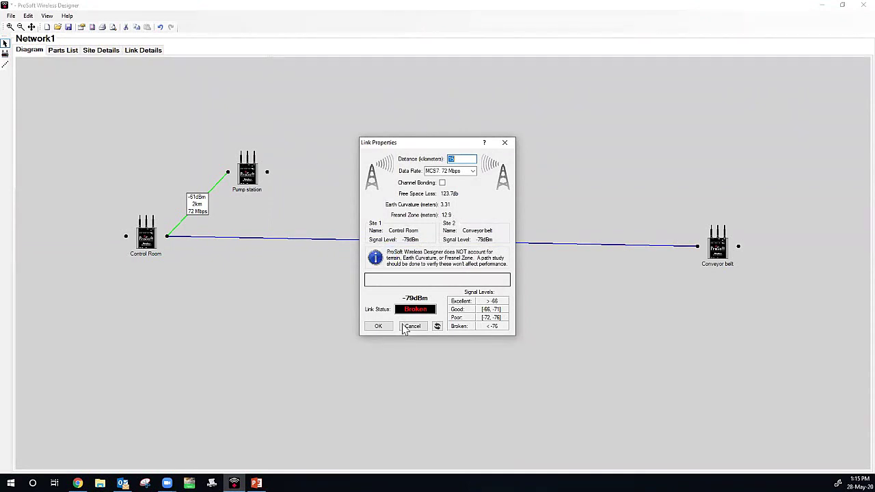
click(379, 327)
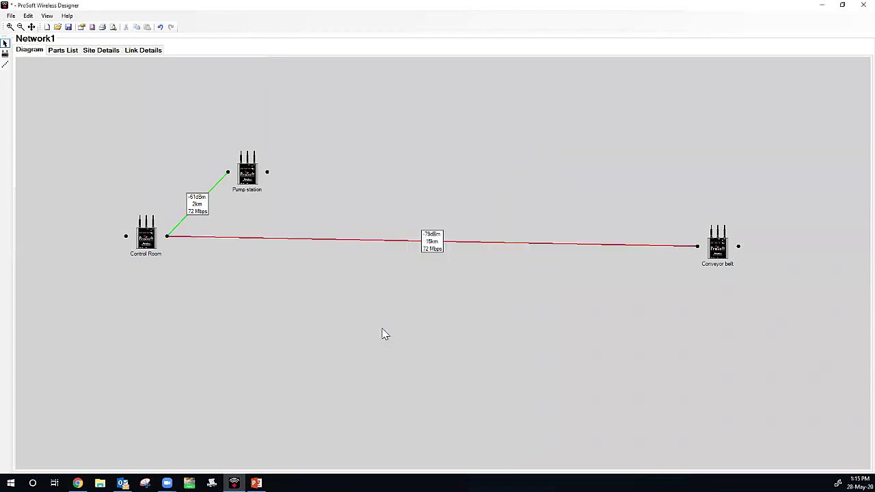
click(719, 253)
Shorten Conveyor belt's distance to antenna from 30 to 2 m and save the site.
double_click(719, 253)
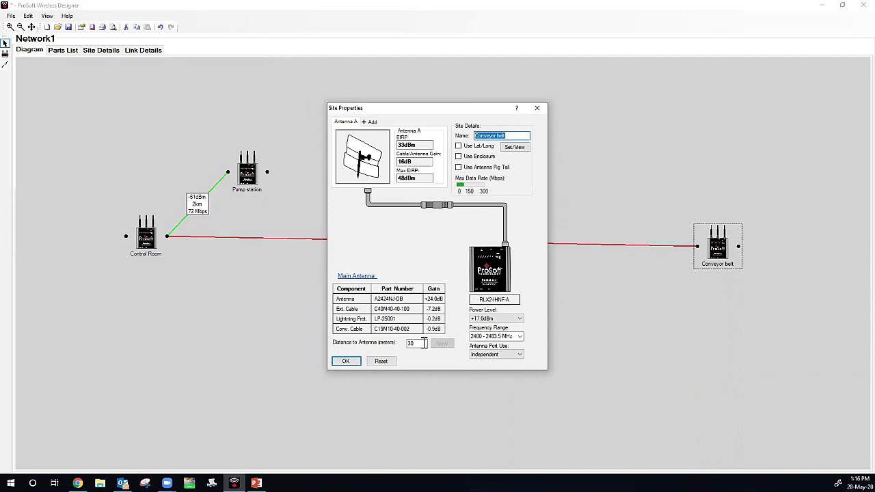
double_click(423, 343)
text(2)
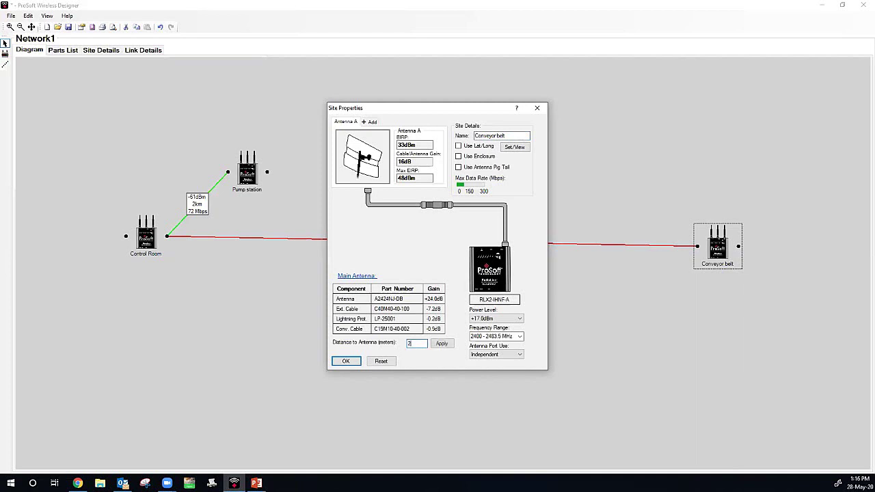
click(447, 346)
click(346, 361)
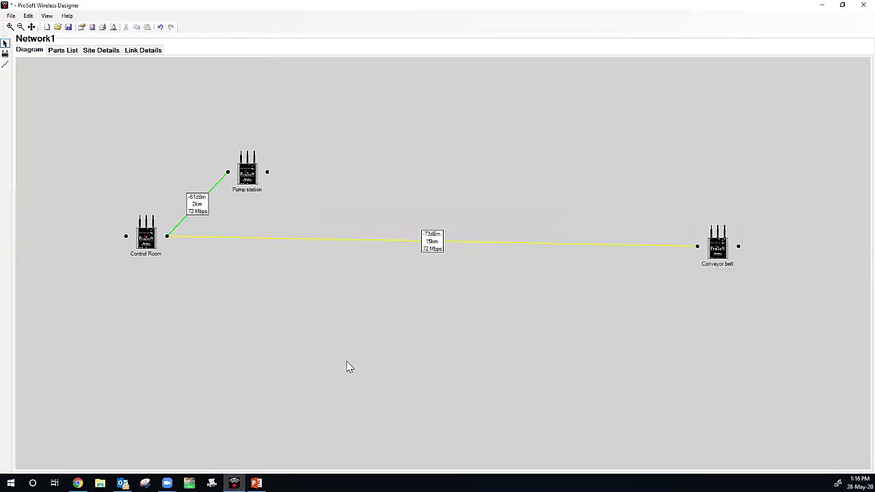
Lower the Control Room–Conveyor belt link data rate to 6 Mbps, making it green at -68dBm.
double_click(437, 248)
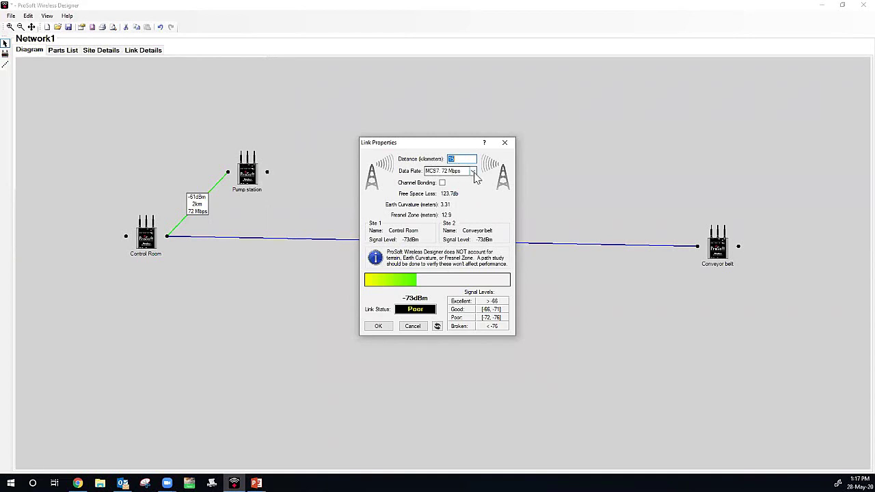
click(472, 172)
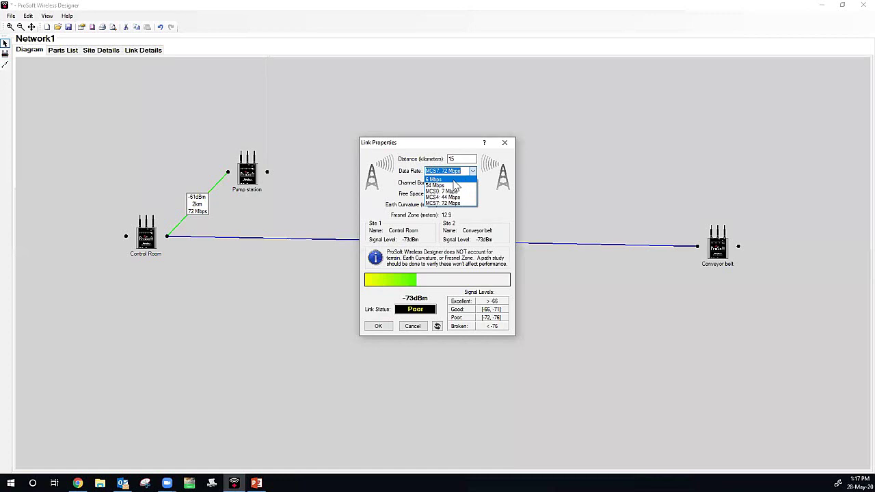
click(454, 181)
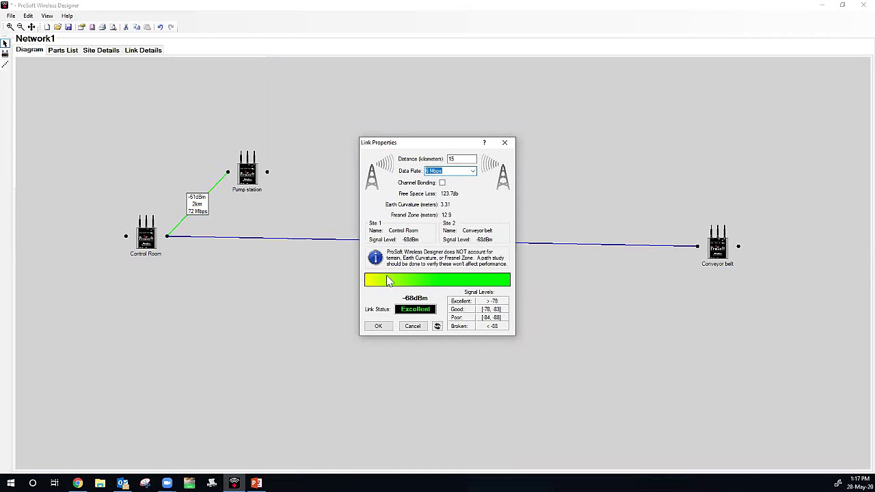
click(379, 326)
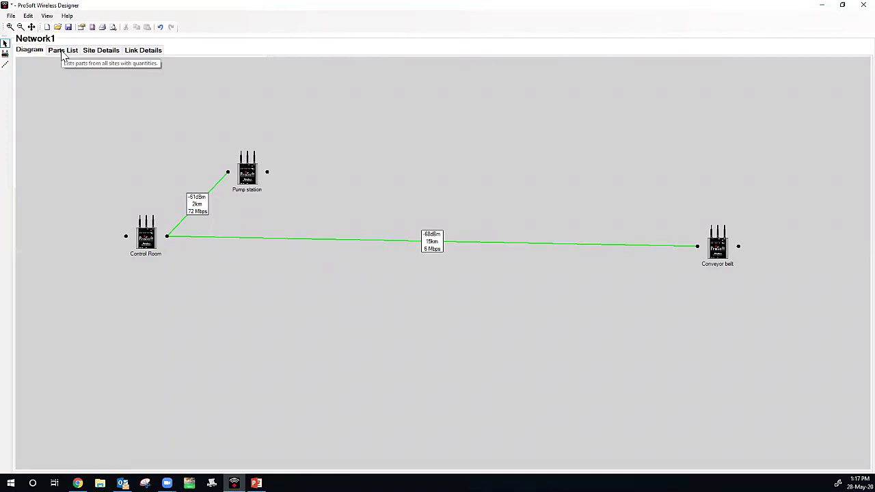
Show the Parts List of Network1's part numbers, quantities and descriptions.
click(63, 53)
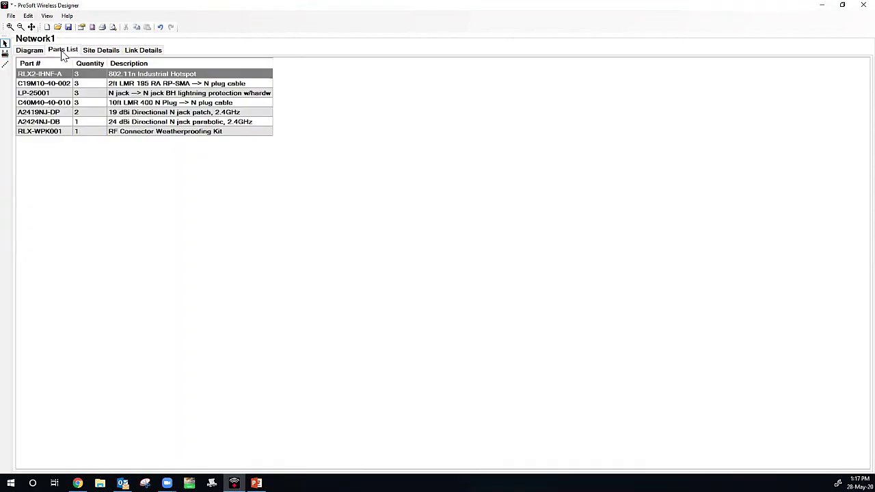
Page through Site Details to site 3 of 3, Conveyor belt, with its A2424NJ-DB parabolic.
click(107, 53)
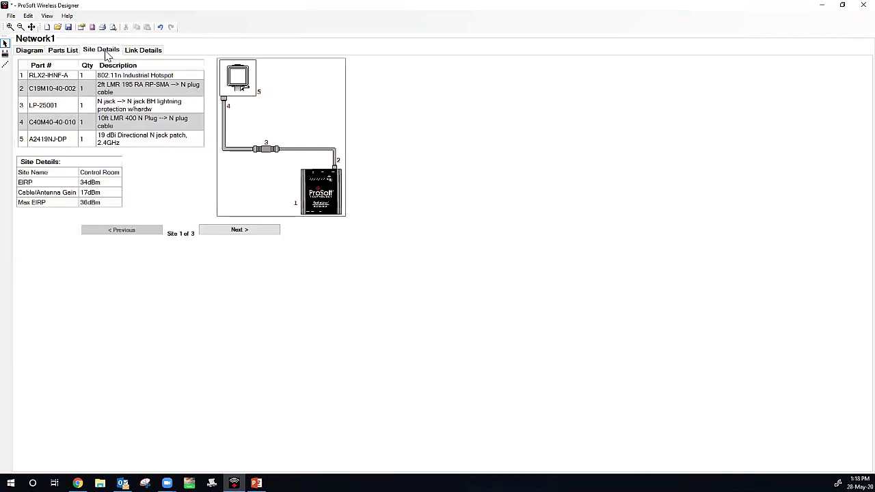
click(241, 231)
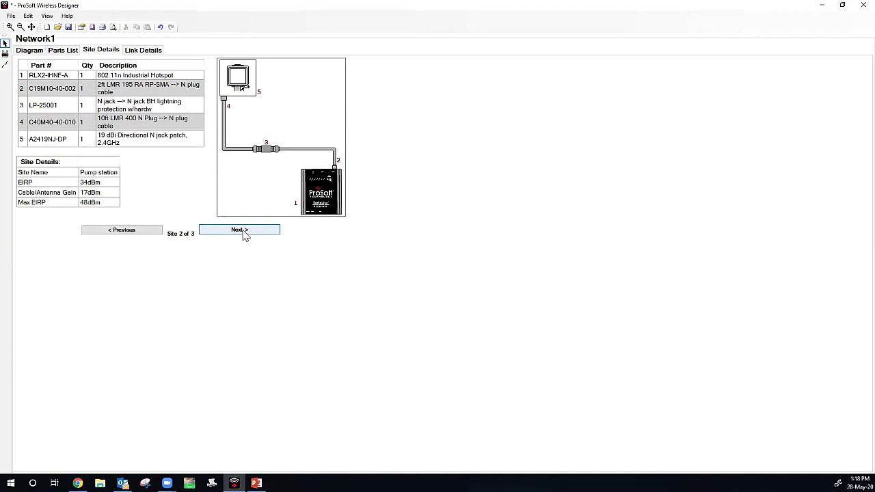
click(244, 232)
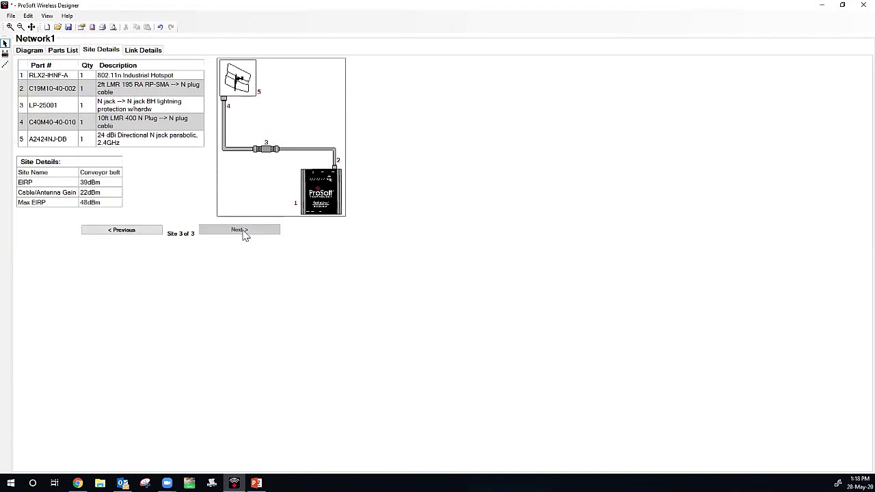
View Link Details for link 2, then return to link 1, Control Room to Pump station.
click(148, 54)
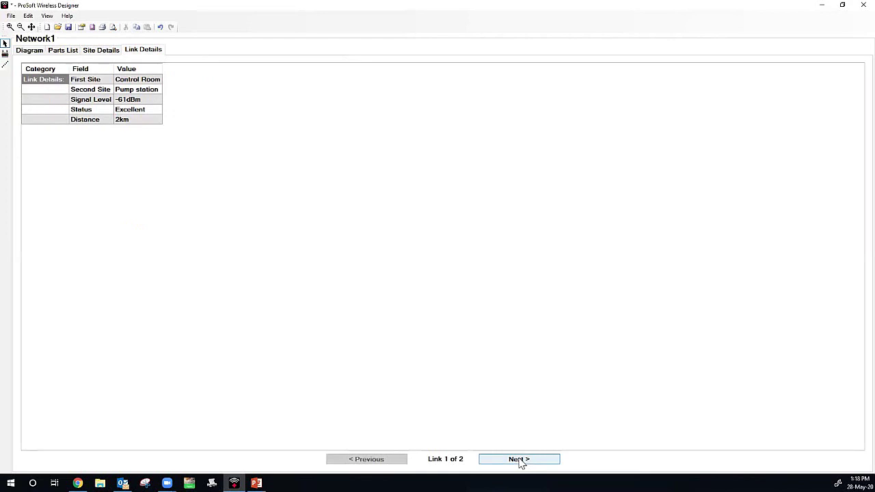
click(521, 461)
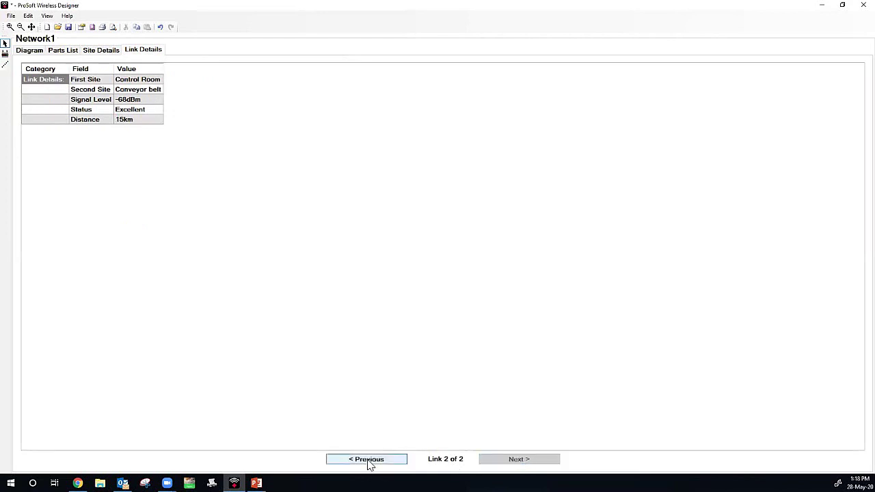
click(370, 461)
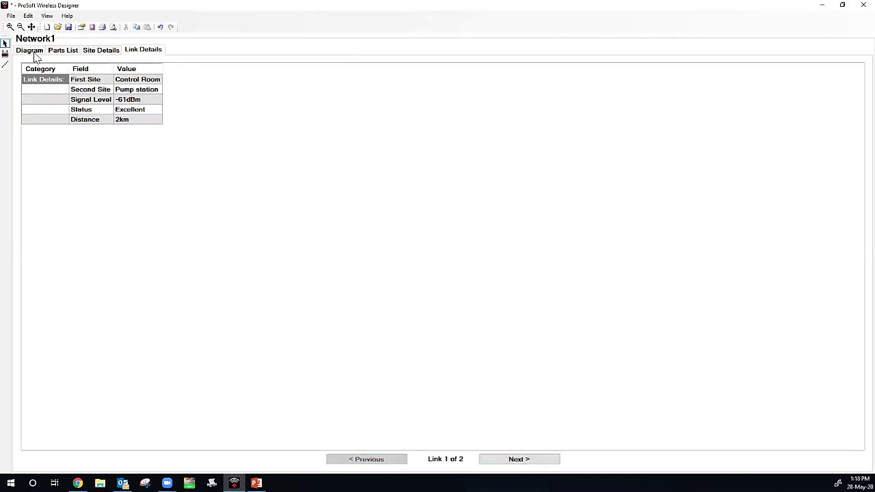
Return to Network1's diagram, opening and dismissing the File menu without choosing anything.
click(34, 53)
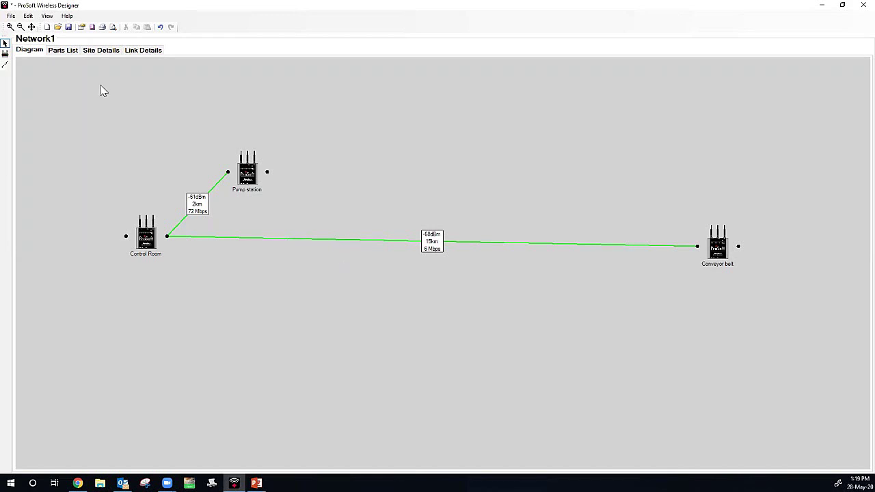
click(11, 16)
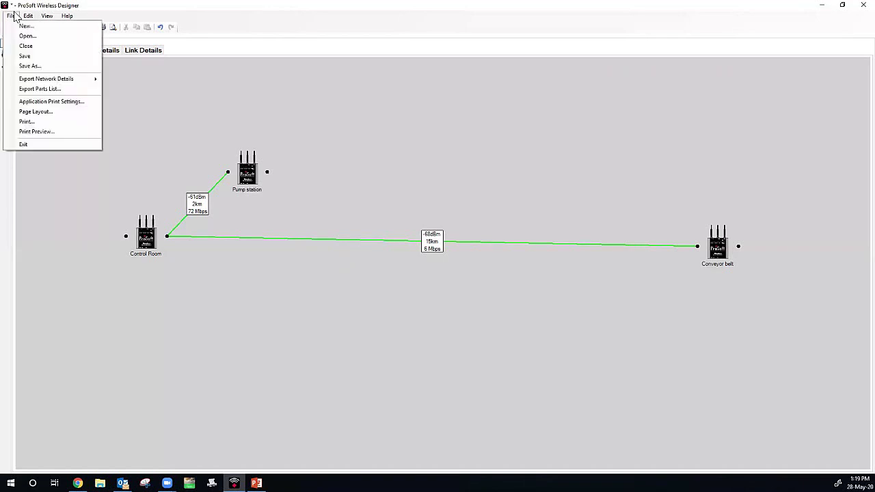
click(12, 16)
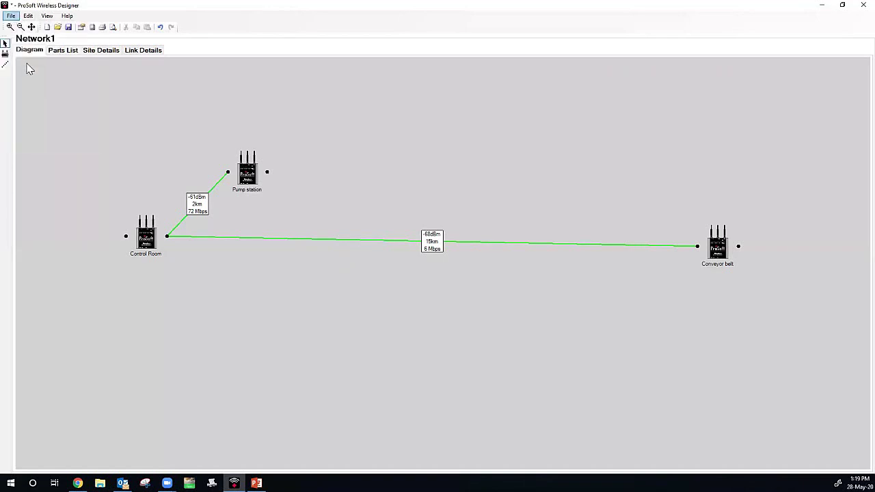
key(Down)
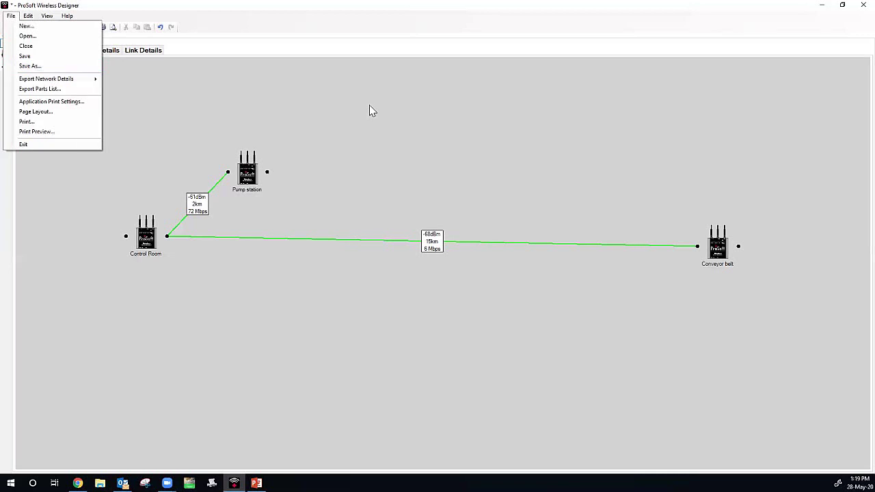
click(271, 124)
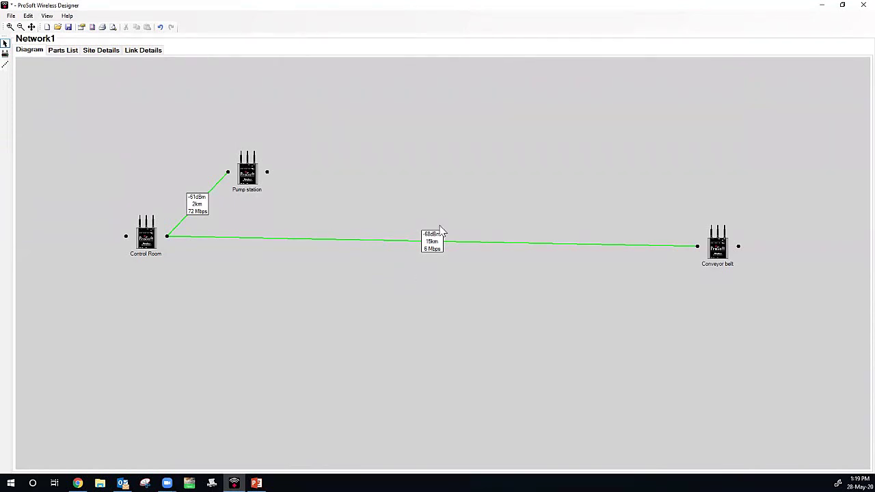
Set Conveyor belt's distance to antenna back to 30 m and apply it.
double_click(716, 254)
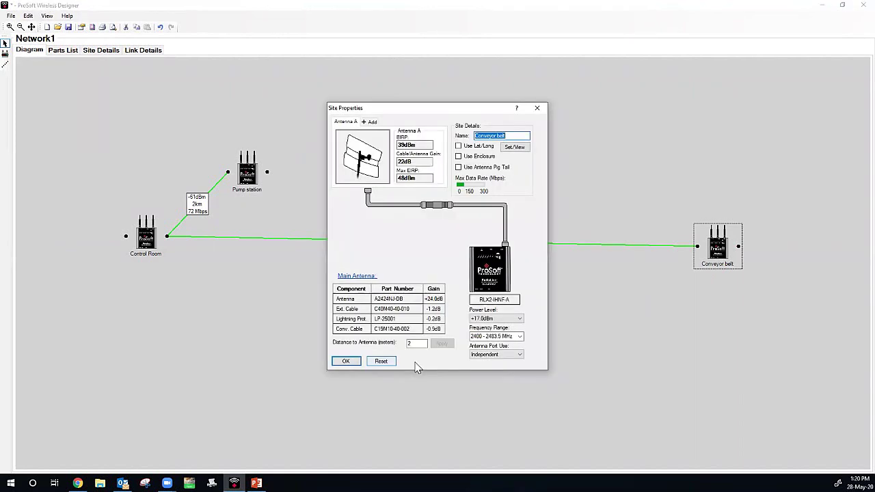
double_click(419, 343)
text(30)
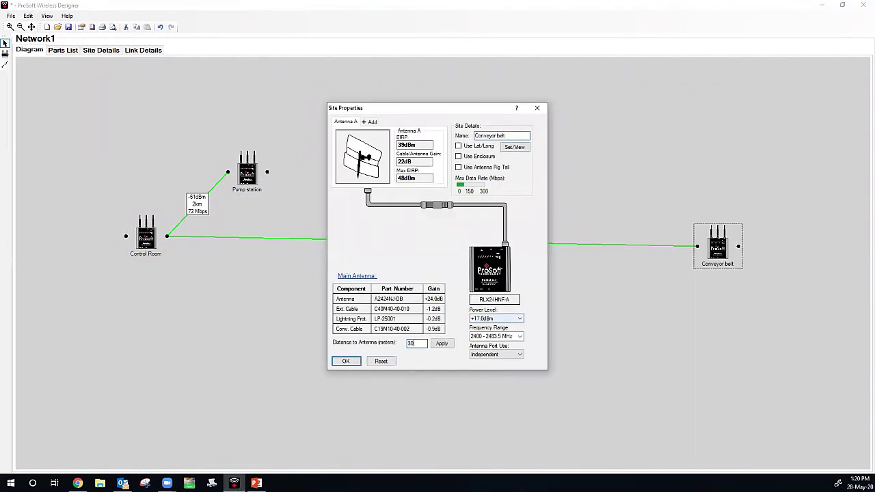
click(443, 345)
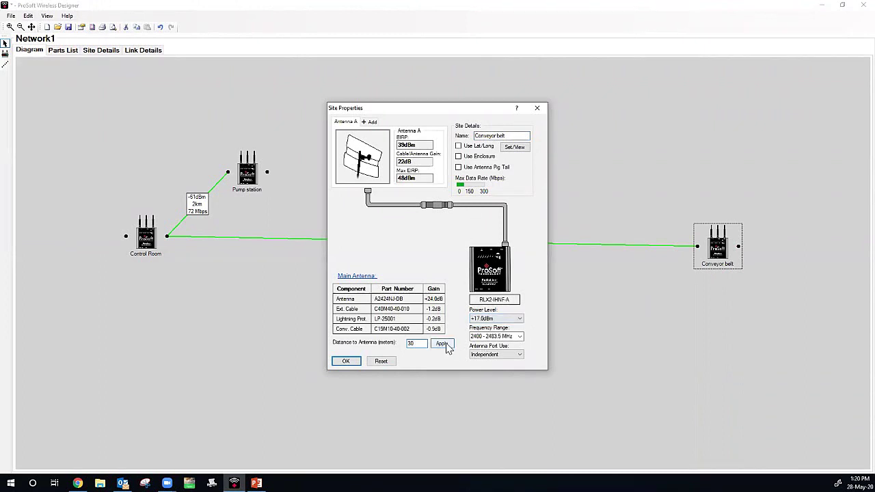
click(446, 346)
Try the extension cable types, accepting LMR_400 for Conveyor belt's cable.
double_click(389, 311)
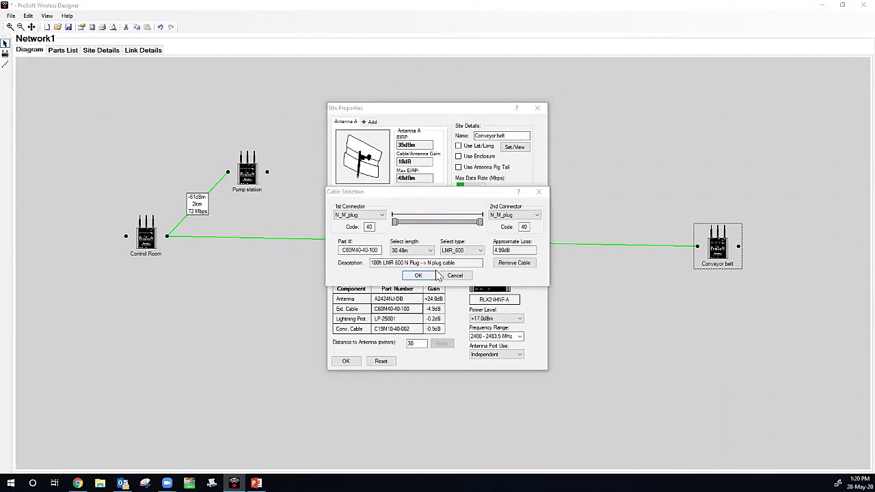
click(482, 251)
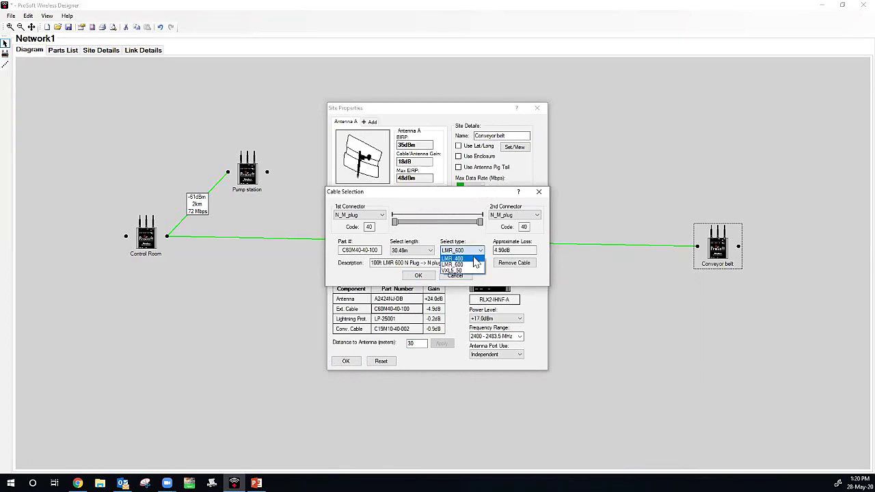
click(478, 259)
click(481, 251)
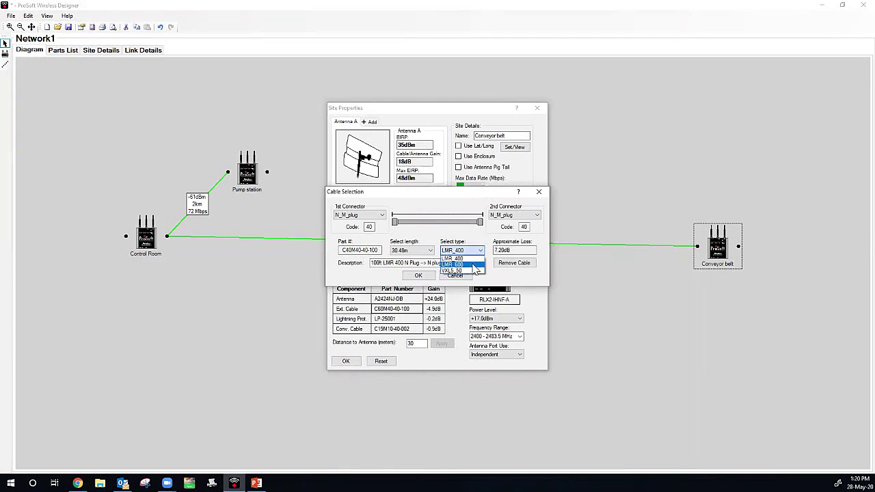
click(473, 266)
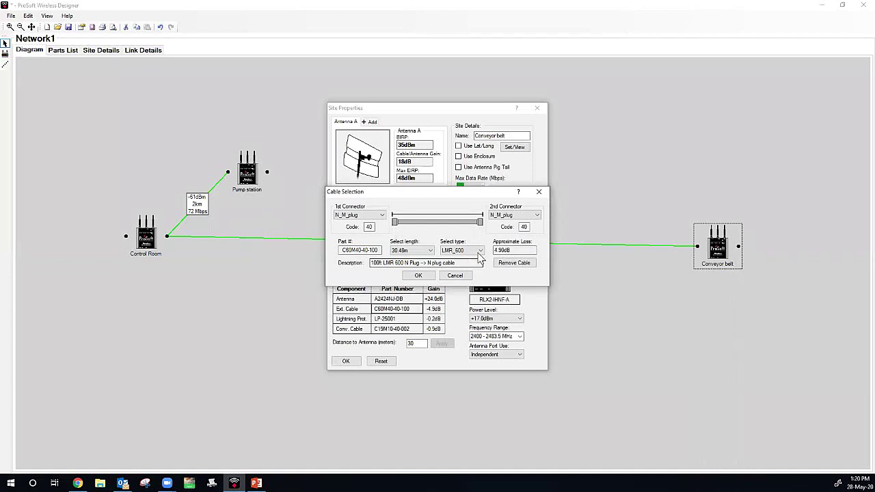
click(480, 250)
click(478, 259)
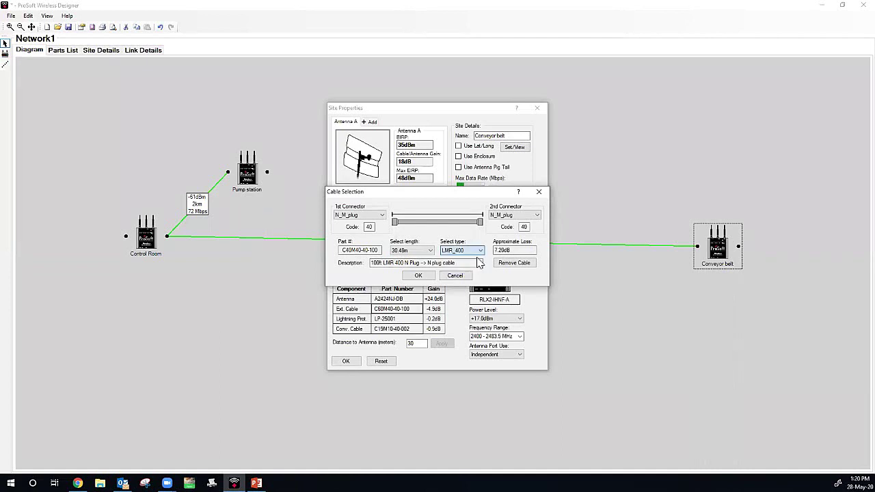
click(419, 276)
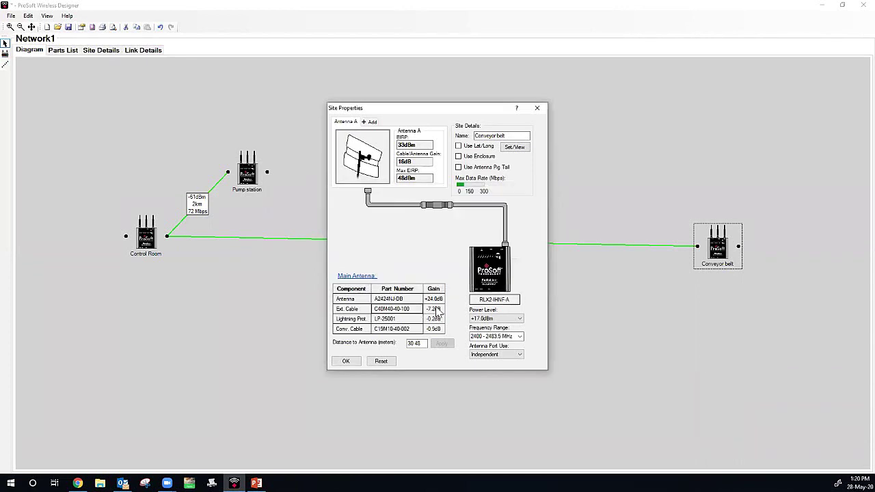
Switch the extension cable back to LMR_600 and accept the Conveyor belt site changes.
double_click(405, 309)
click(481, 250)
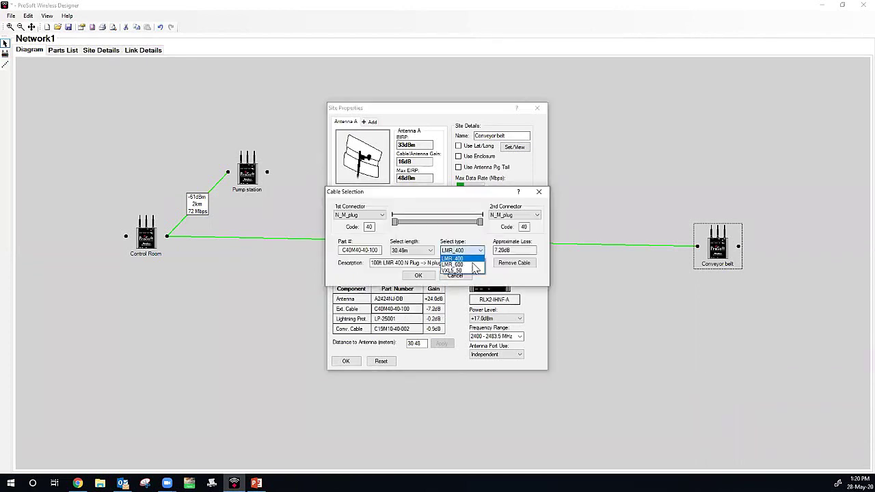
click(472, 264)
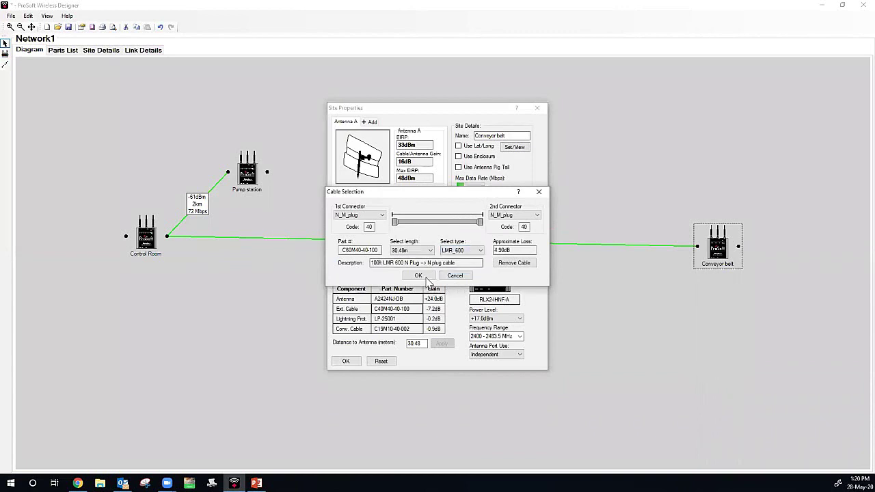
click(418, 275)
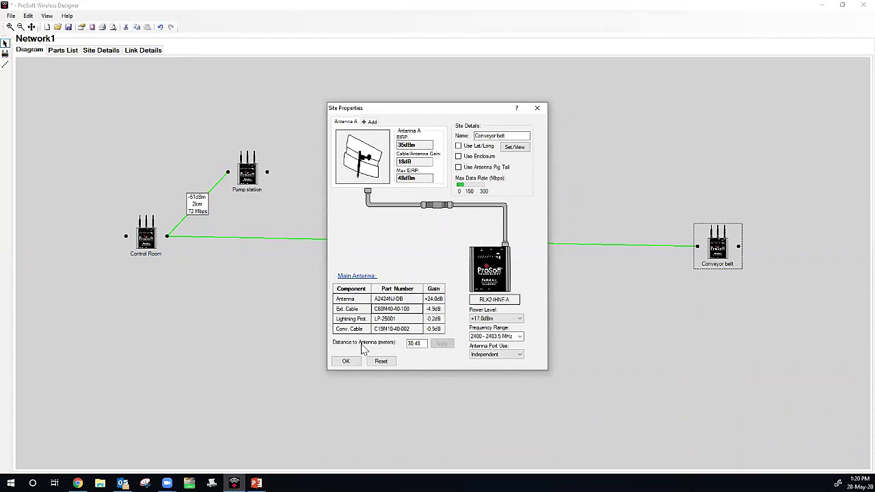
click(346, 361)
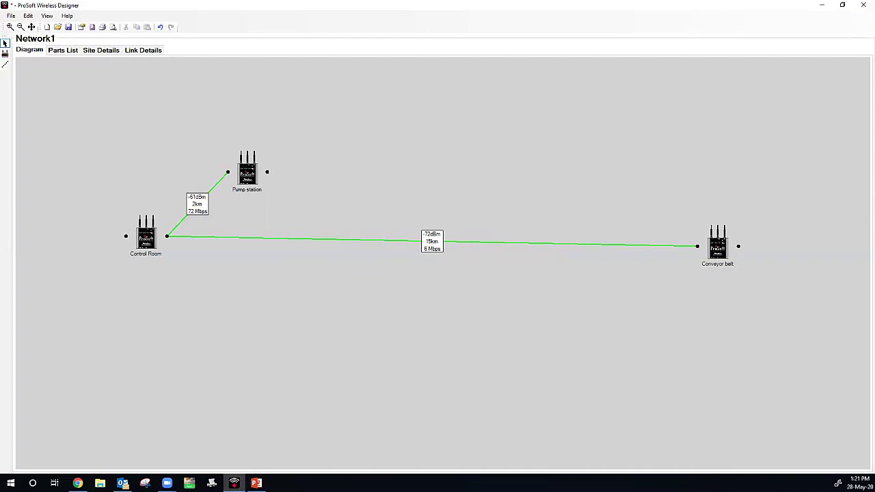
Close Network1, answering No to discard its unsaved changes.
click(856, 6)
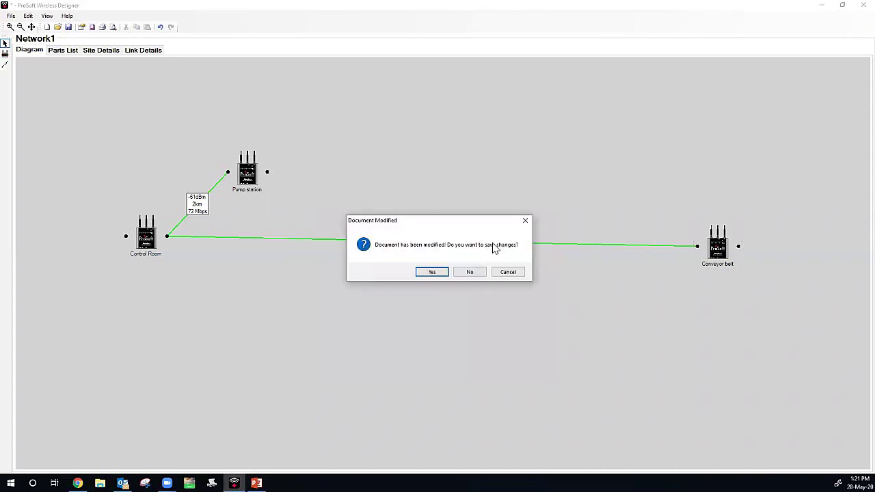
click(470, 274)
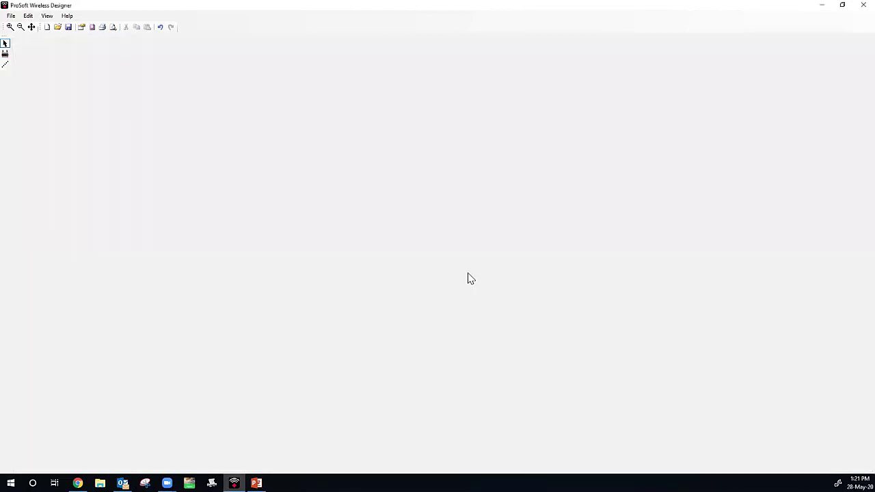